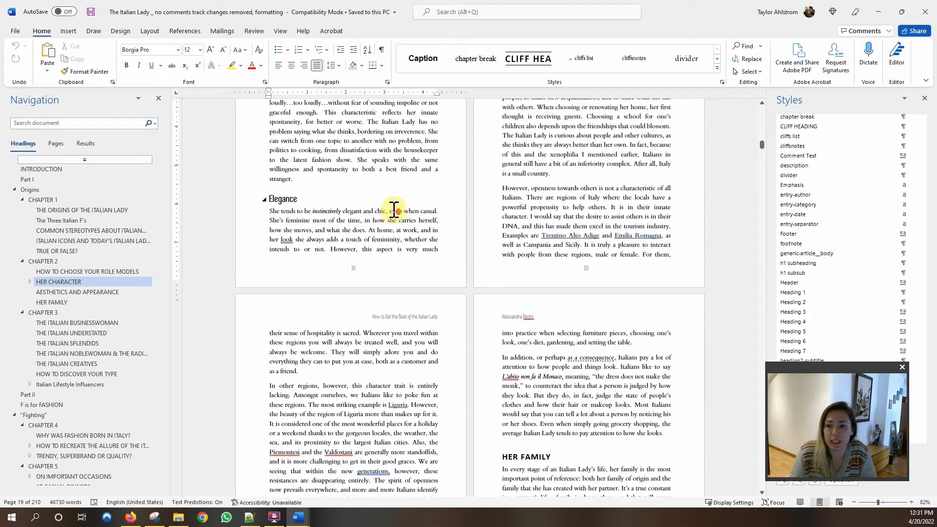
Insert a Plain Number 3 page number at the bottom of the odd pages in Section 6.
{"action": "scroll", "coordinate": [393, 205], "scroll_direction": "down", "scroll_amount": 1}
{"action": "left_click", "coordinate": [356, 204]}
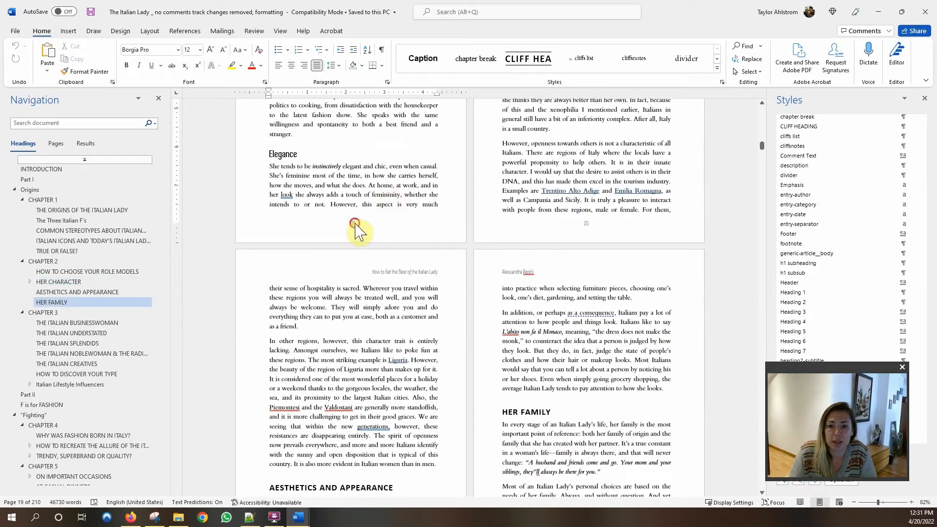
{"action": "scroll", "coordinate": [360, 202], "scroll_direction": "up", "scroll_amount": 6}
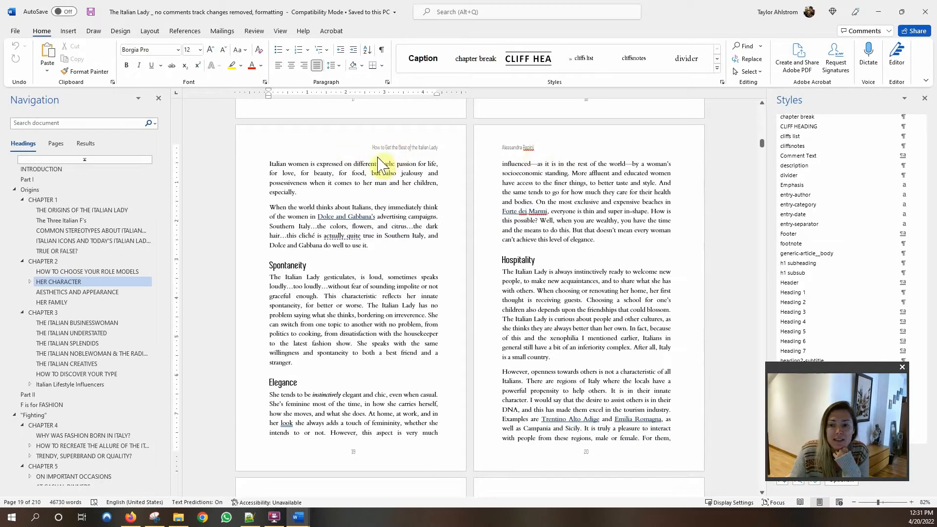
{"action": "scroll", "coordinate": [380, 166], "scroll_direction": "down", "scroll_amount": 3}
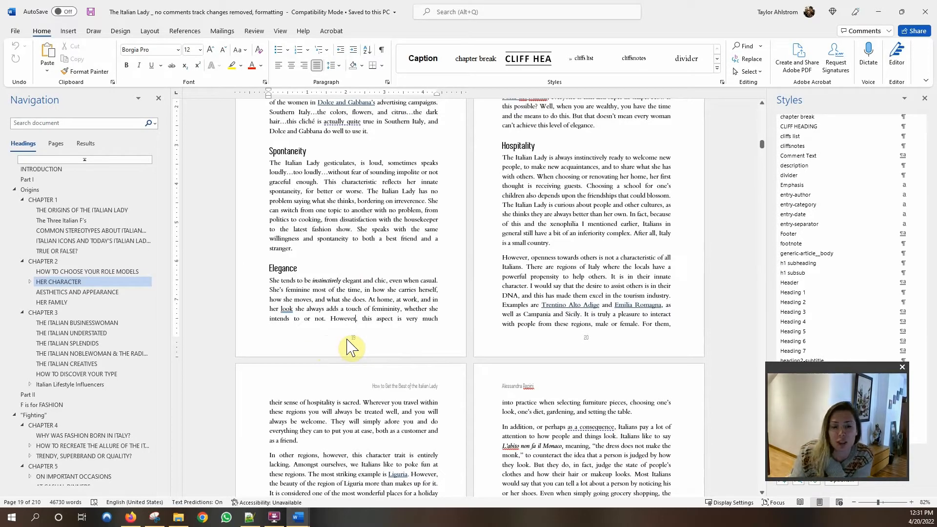
{"action": "double_click", "coordinate": [378, 346]}
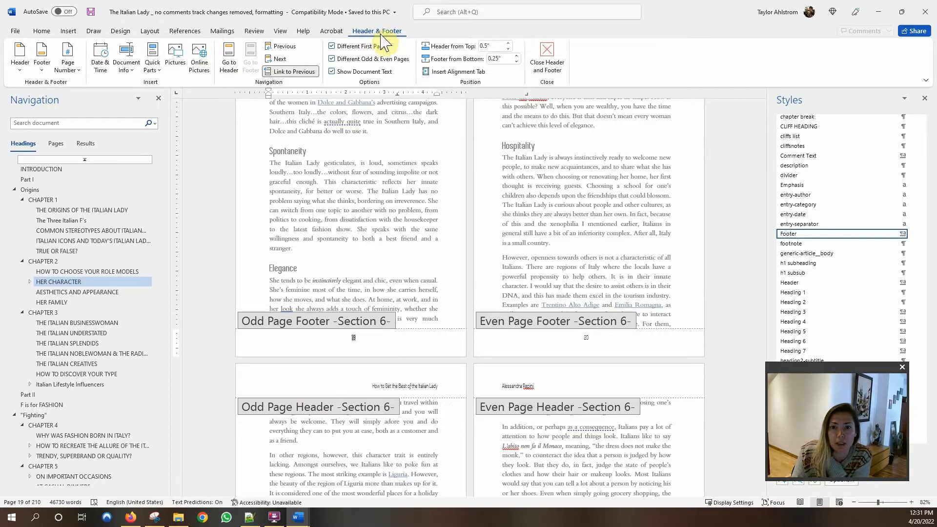
{"action": "left_click", "coordinate": [367, 338]}
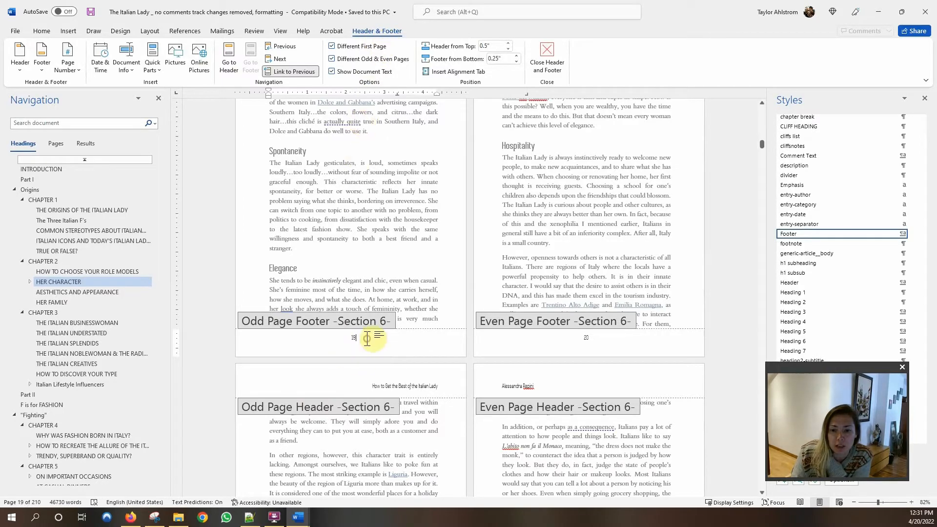
{"action": "left_click", "coordinate": [68, 68]}
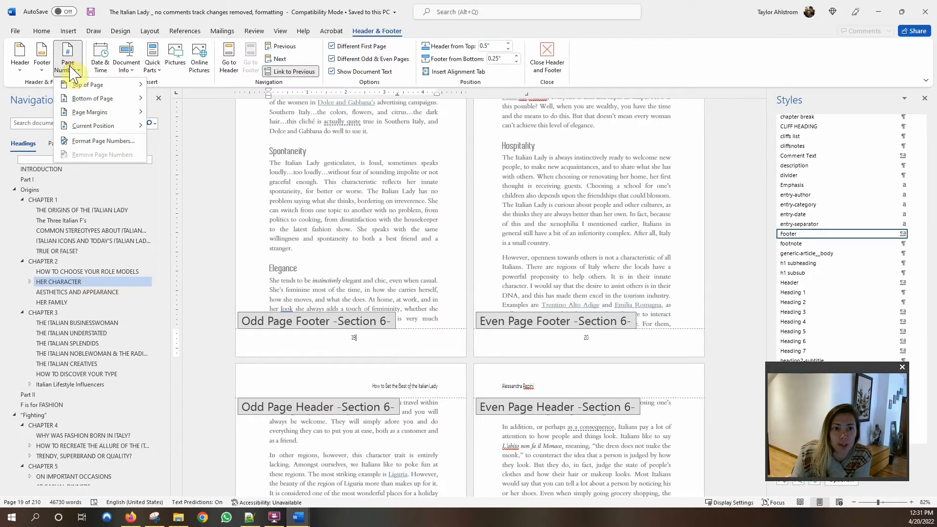
{"action": "left_click", "coordinate": [72, 88]}
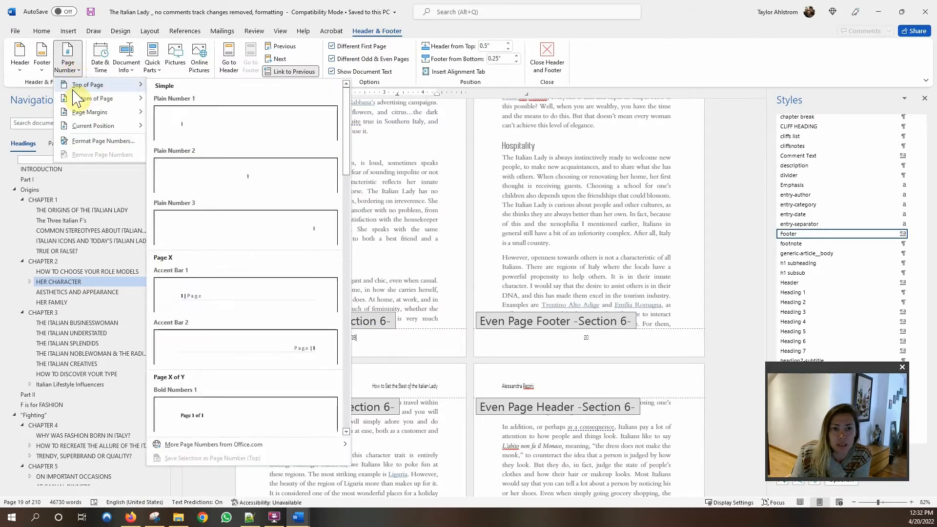
{"action": "mouse_move", "coordinate": [77, 95]}
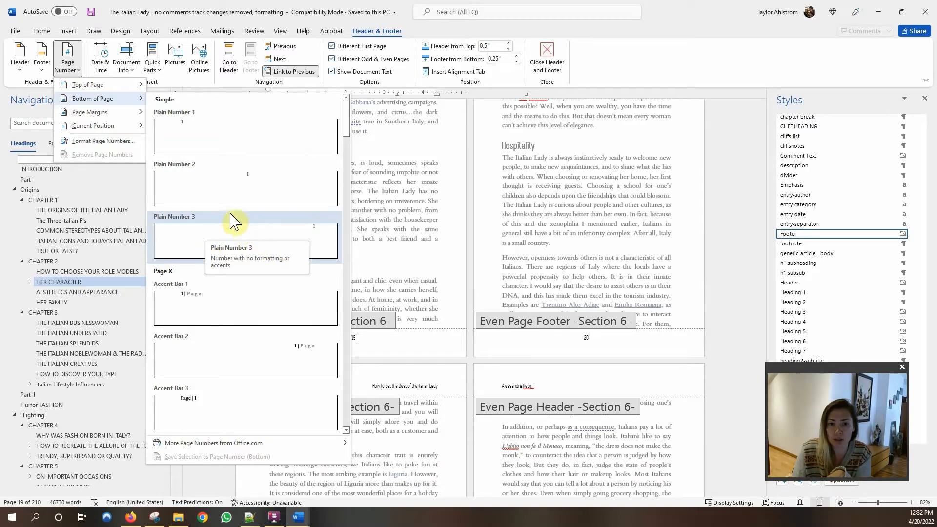
{"action": "left_click", "coordinate": [228, 233]}
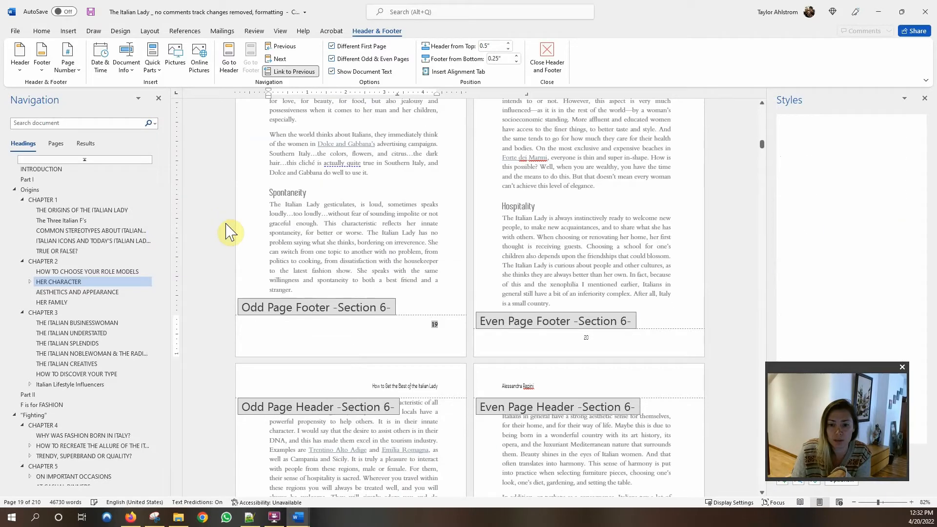
Show the formatting marks and delete the empty paragraph beneath the odd-page footer's new page number.
{"action": "left_click", "coordinate": [430, 337]}
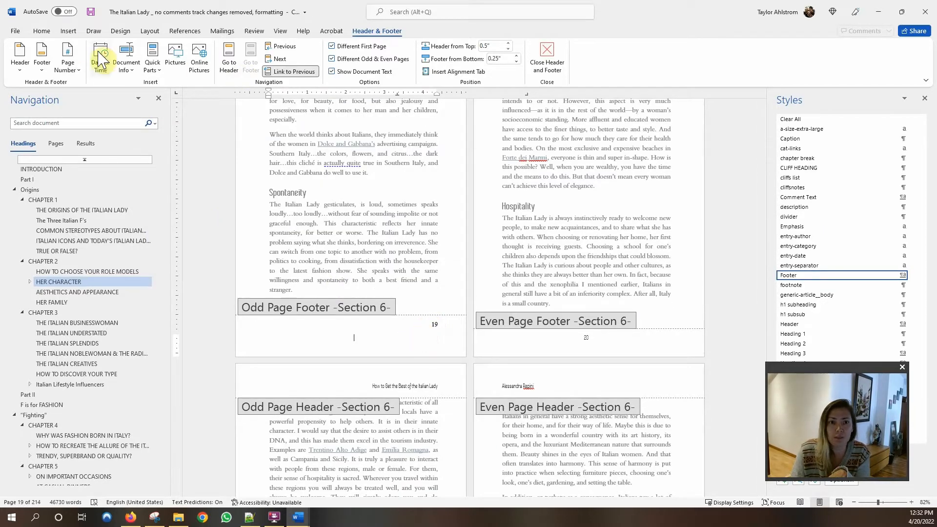
{"action": "left_click", "coordinate": [42, 31]}
{"action": "left_click", "coordinate": [381, 50]}
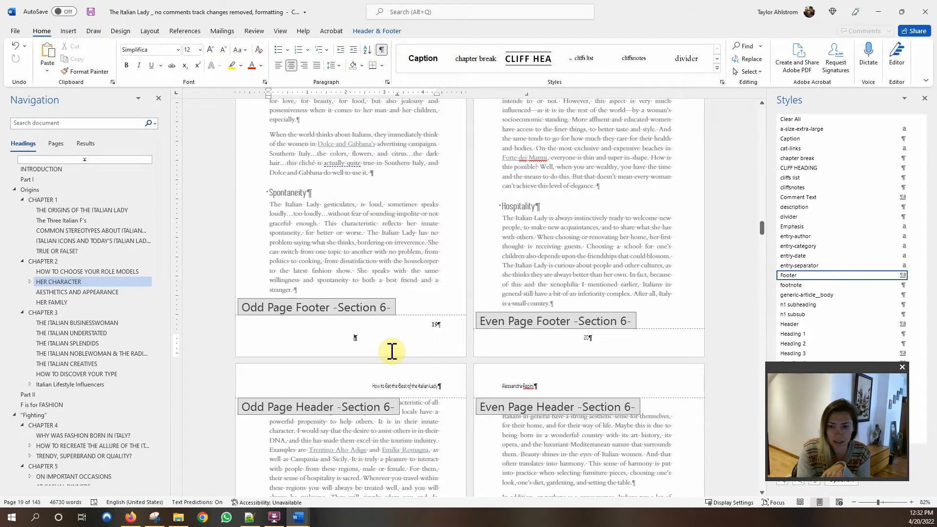
{"action": "key", "text": "BackSpace"}
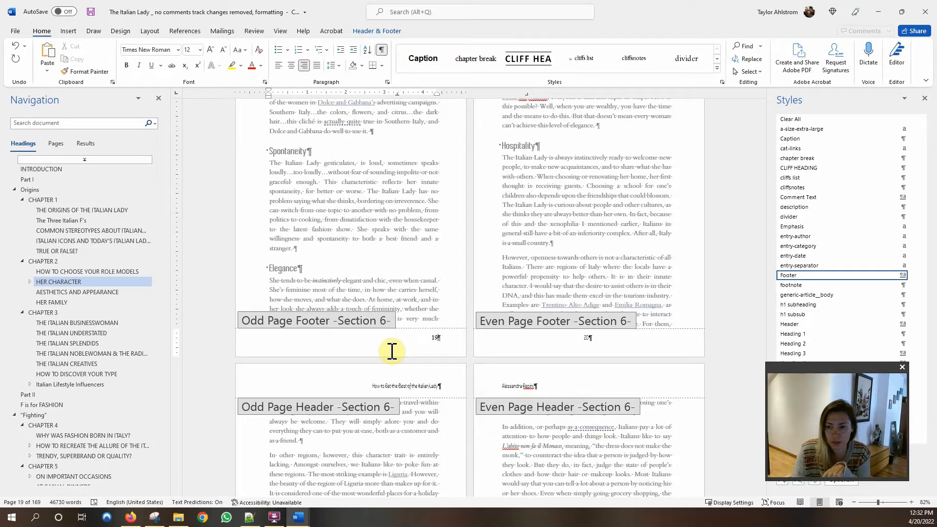
Insert a Plain Number 1 page number at the bottom of Section 6's even pages and return to the body text.
{"action": "left_click", "coordinate": [591, 338]}
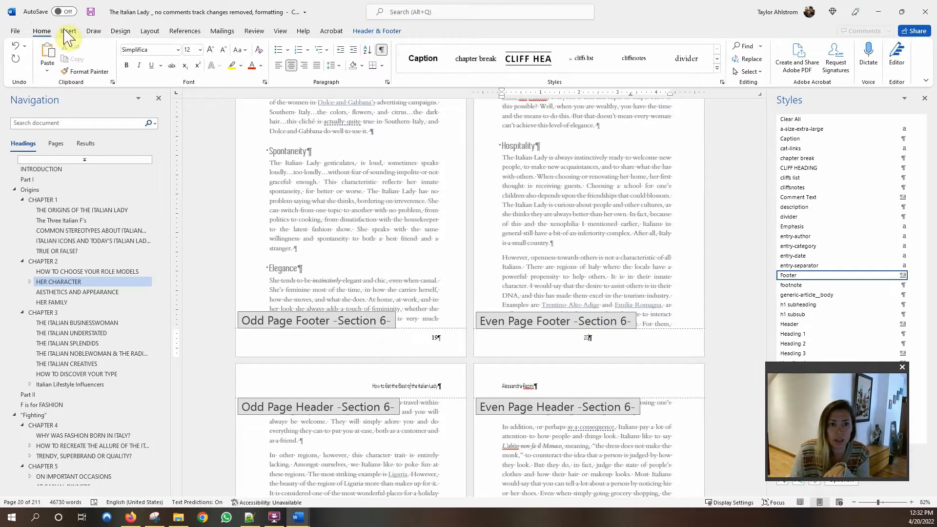
{"action": "double_click", "coordinate": [571, 278]}
{"action": "left_click", "coordinate": [575, 343]}
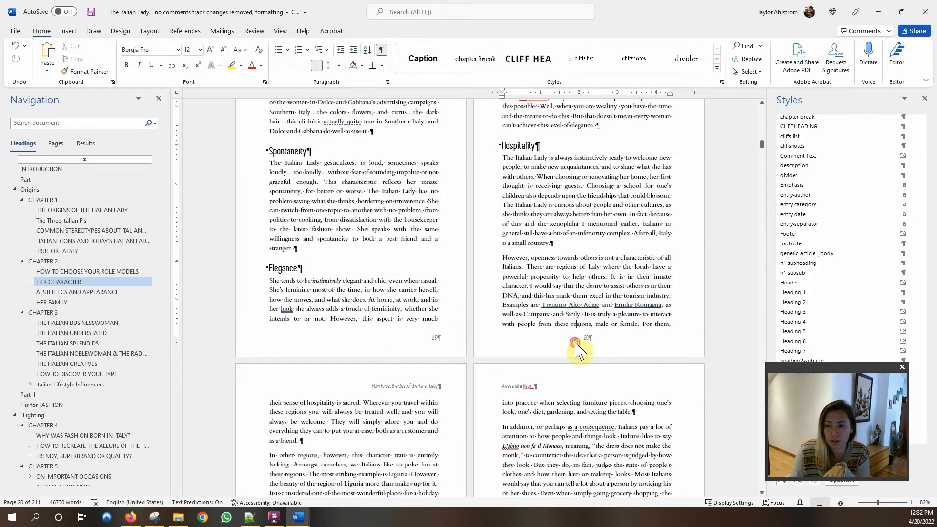
{"action": "double_click", "coordinate": [574, 343]}
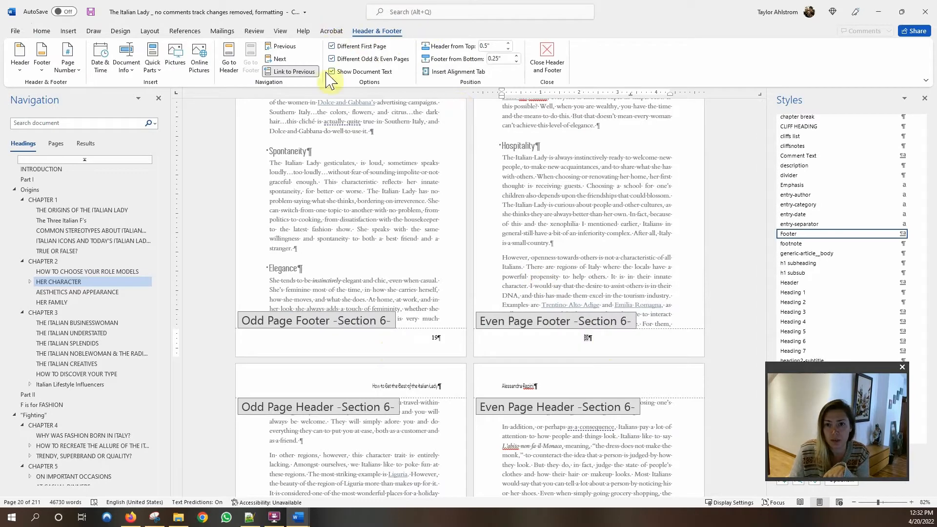
{"action": "left_click", "coordinate": [72, 73]}
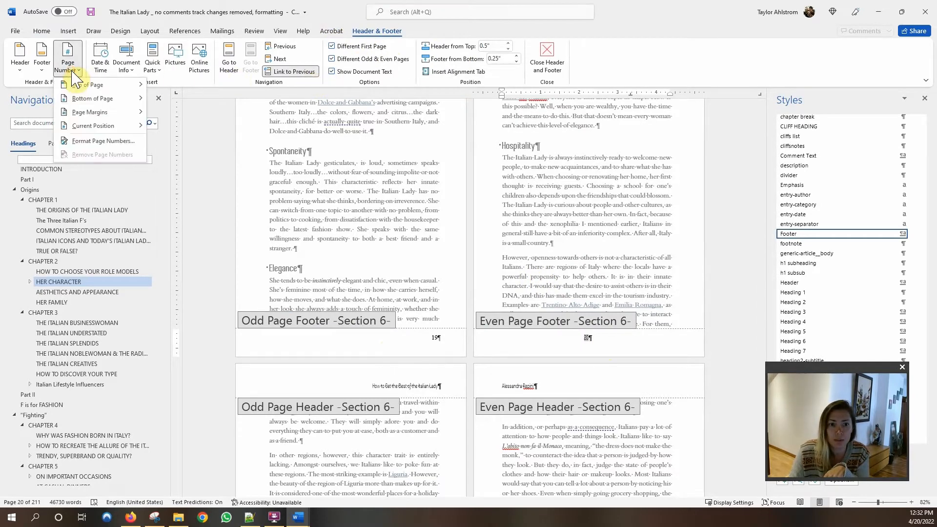
{"action": "left_click", "coordinate": [195, 143]}
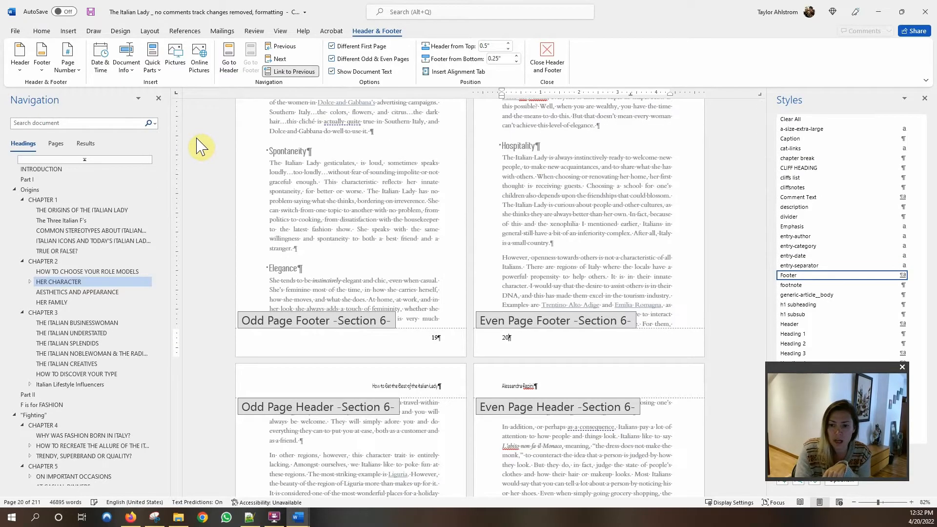
{"action": "double_click", "coordinate": [561, 264]}
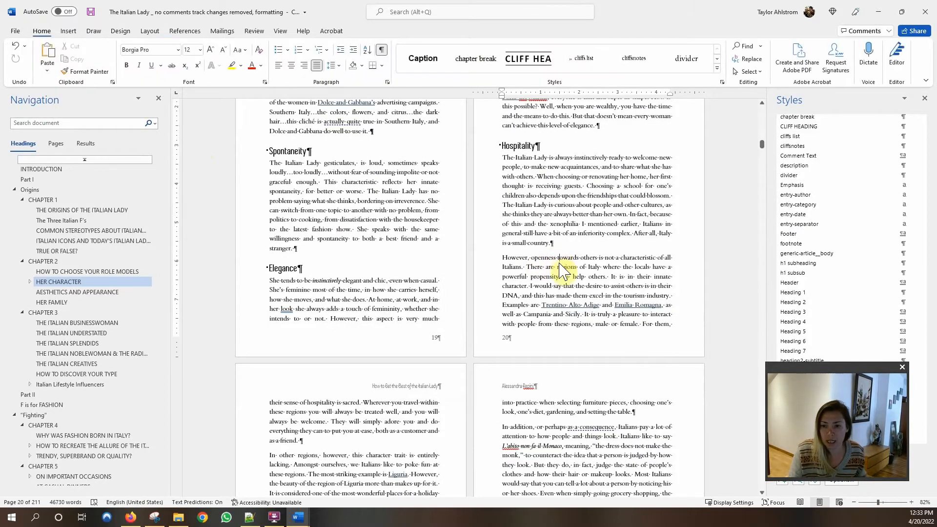
Check the page number placement in the print preview and return to the document.
{"action": "key", "text": "ctrl+p"}
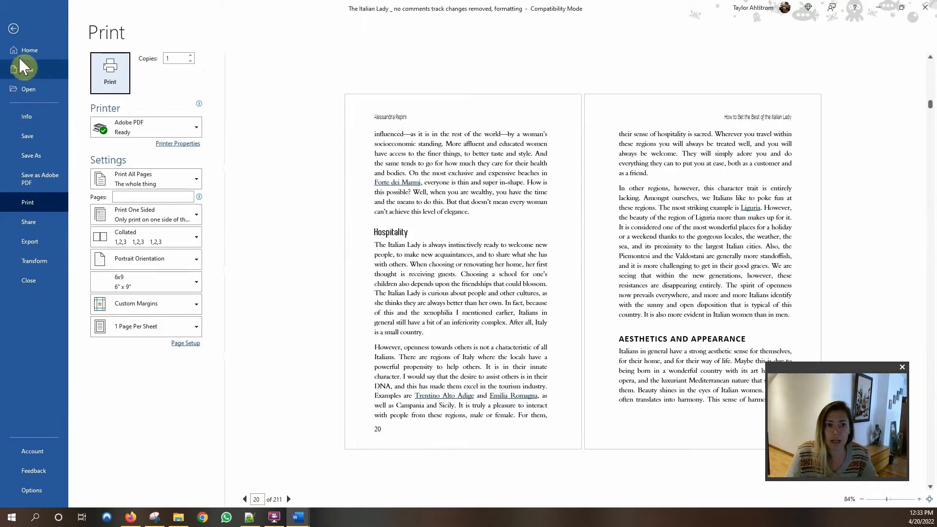
{"action": "left_click", "coordinate": [13, 29]}
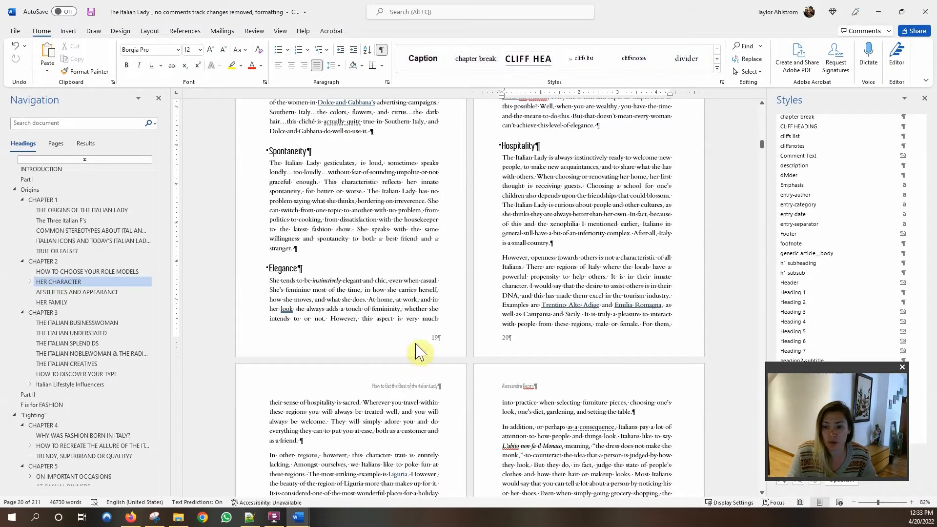
Modify the Footer style of the odd-page number so its font is Borgia Pro.
{"action": "left_click", "coordinate": [438, 350]}
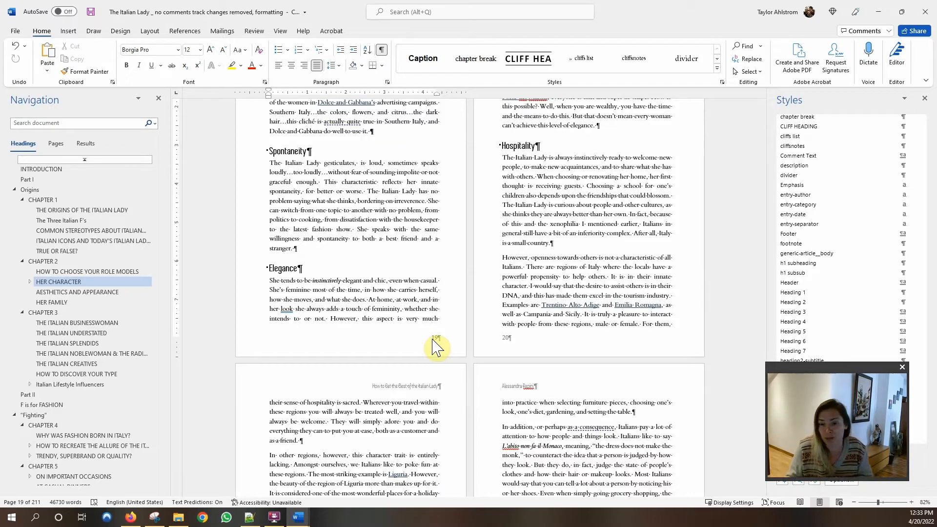
{"action": "scroll", "coordinate": [383, 248], "scroll_direction": "down", "scroll_amount": 3}
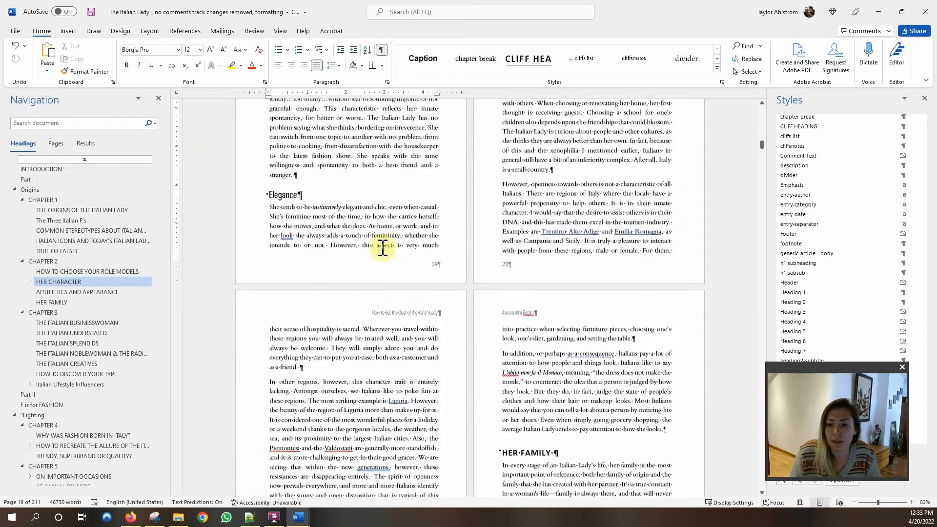
{"action": "double_click", "coordinate": [438, 266]}
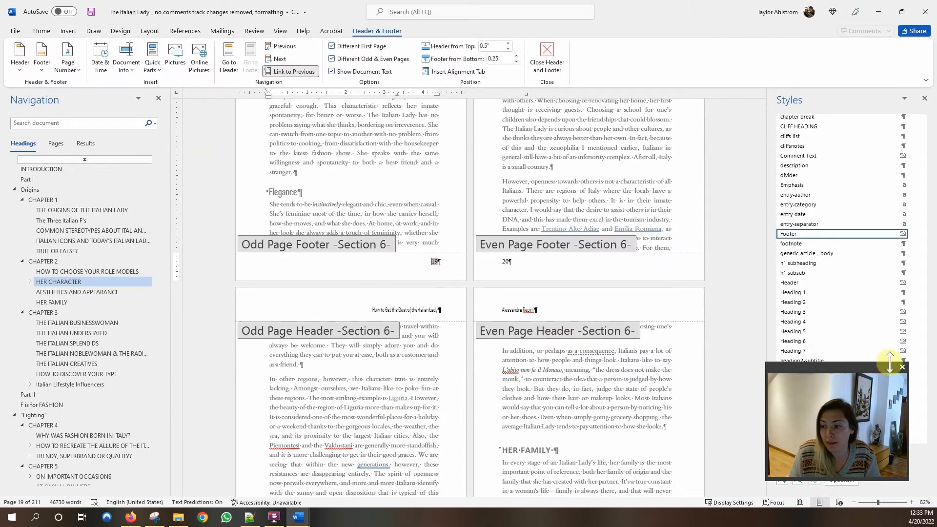
{"action": "left_click_drag", "start_coordinate": [876, 370], "coordinate": [671, 379]}
{"action": "left_click_drag", "start_coordinate": [605, 386], "coordinate": [112, 392]}
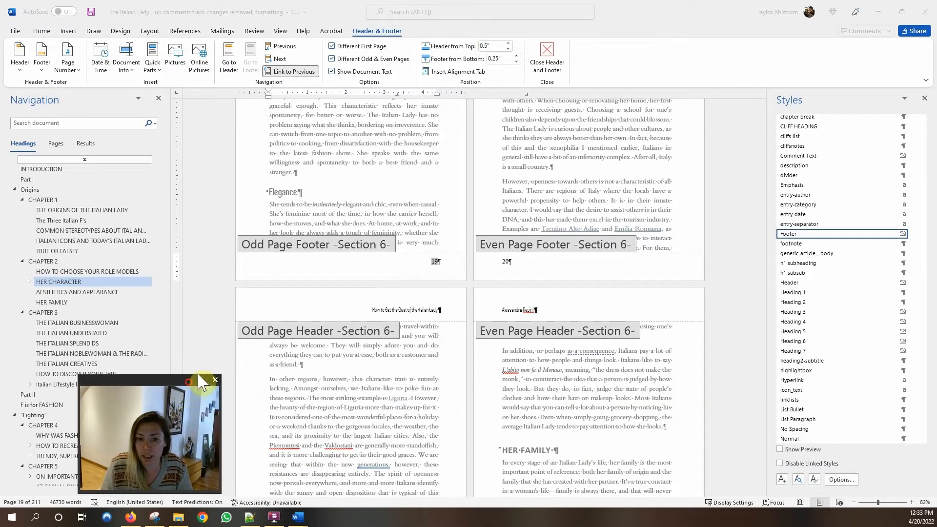
{"action": "left_click", "coordinate": [20, 16]}
{"action": "left_click", "coordinate": [41, 32]}
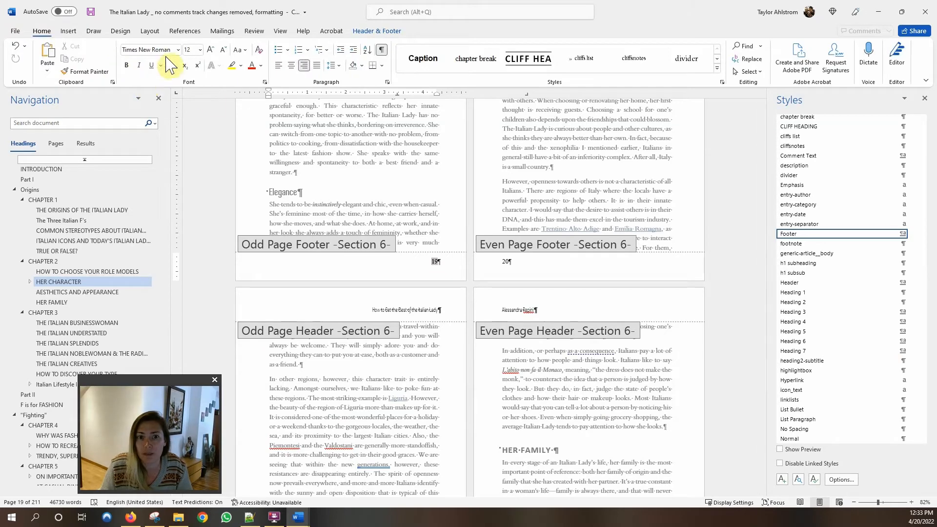
{"action": "right_click", "coordinate": [795, 235]}
{"action": "left_click", "coordinate": [841, 258]}
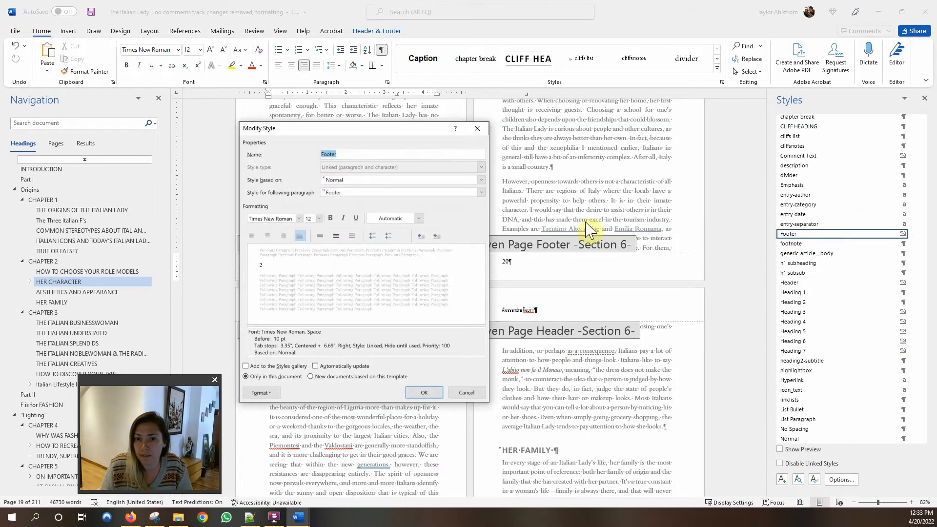
{"action": "left_click", "coordinate": [285, 218]}
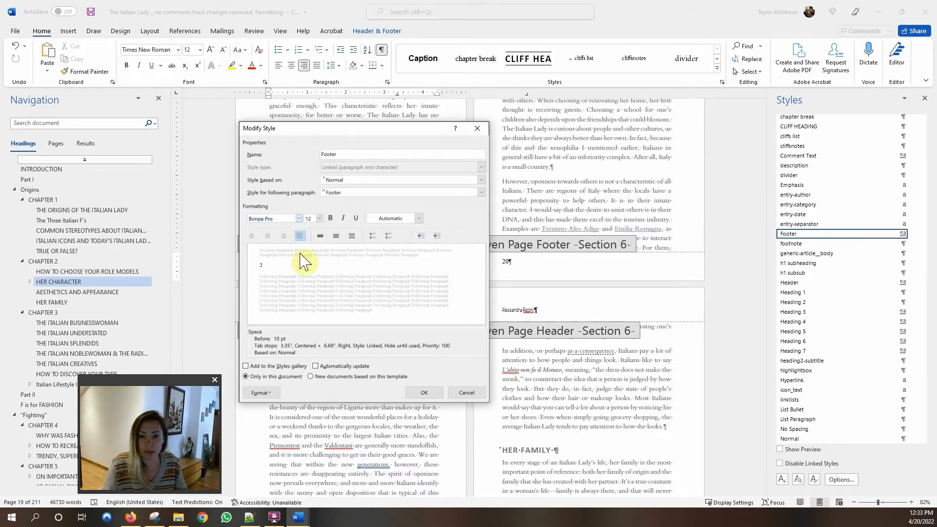
Set the Footer style's font size to 9, apply the style changes, and return to the body text.
{"action": "left_click", "coordinate": [318, 219]}
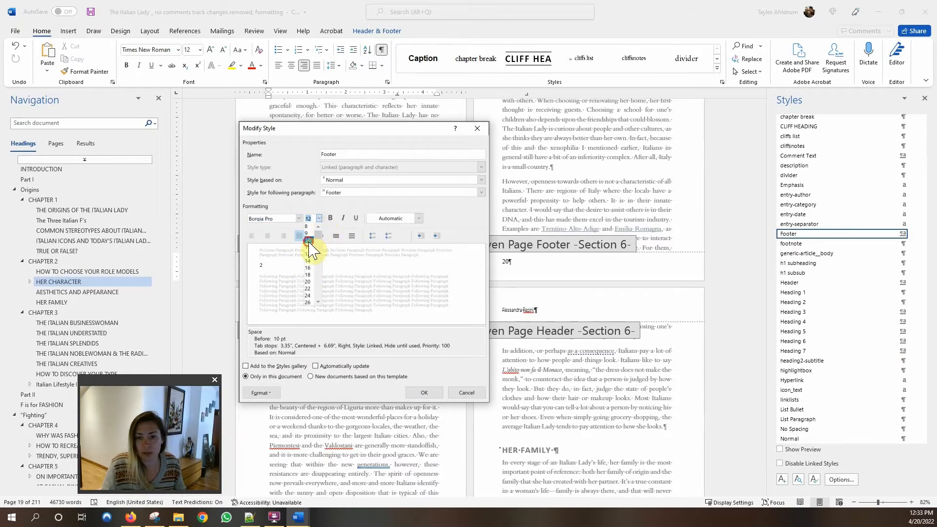
{"action": "left_click", "coordinate": [308, 240]}
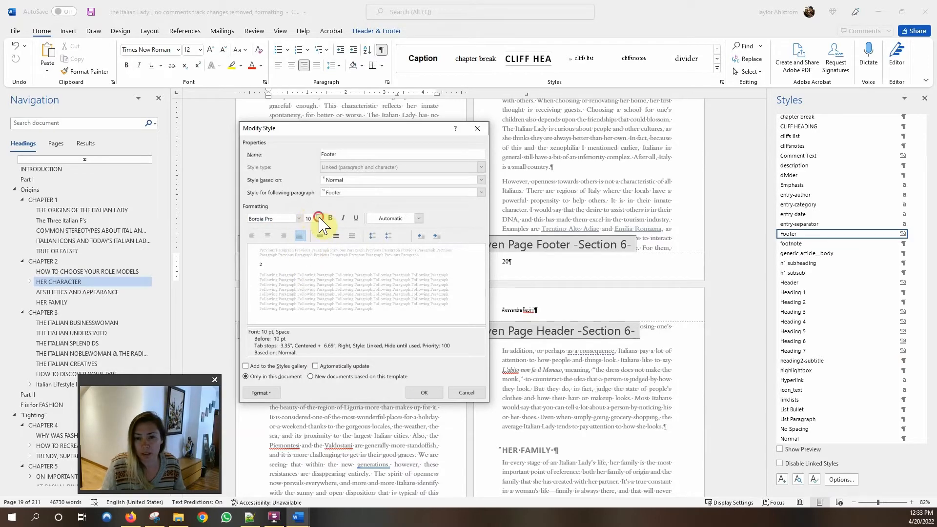
{"action": "left_click", "coordinate": [318, 218]}
{"action": "left_click", "coordinate": [311, 232]}
{"action": "left_click", "coordinate": [424, 392]}
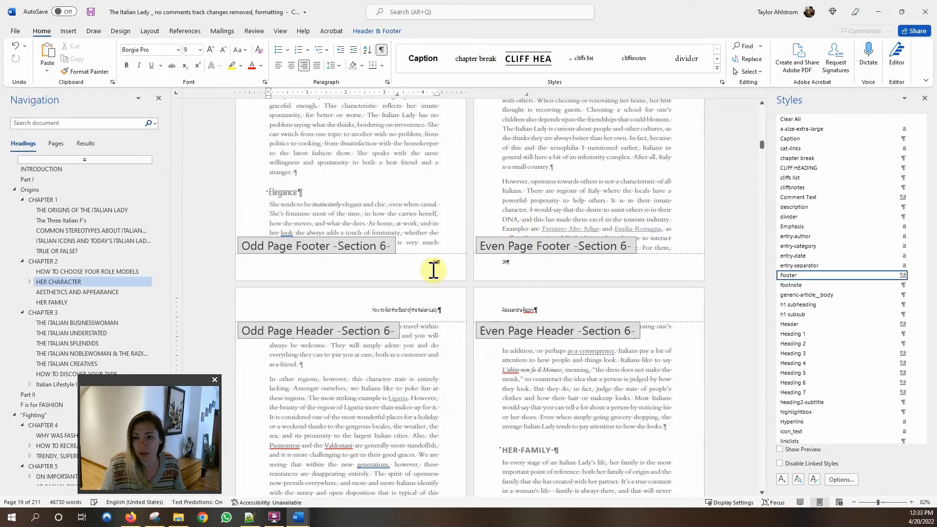
{"action": "double_click", "coordinate": [547, 212]}
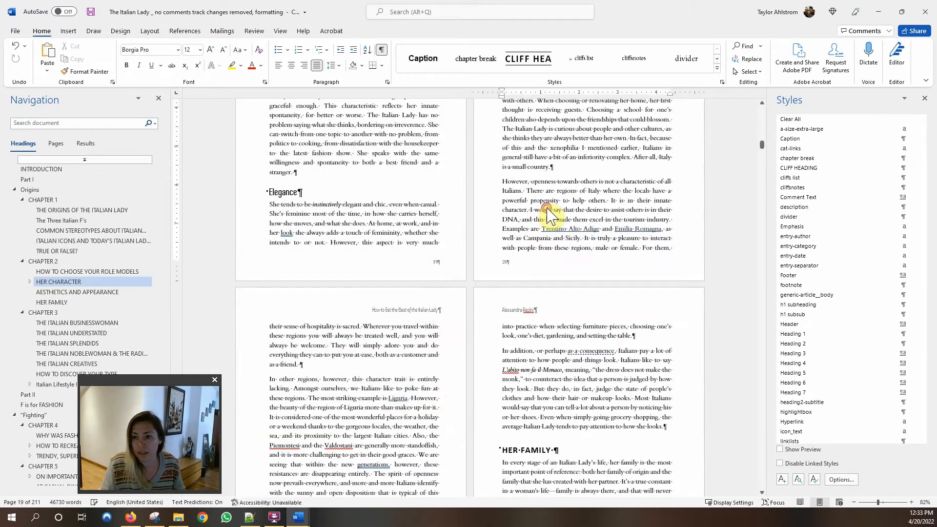
Modify the Footer style's paragraph format to use 15 pt spacing before, apply it, and return to the body text.
{"action": "double_click", "coordinate": [507, 263]}
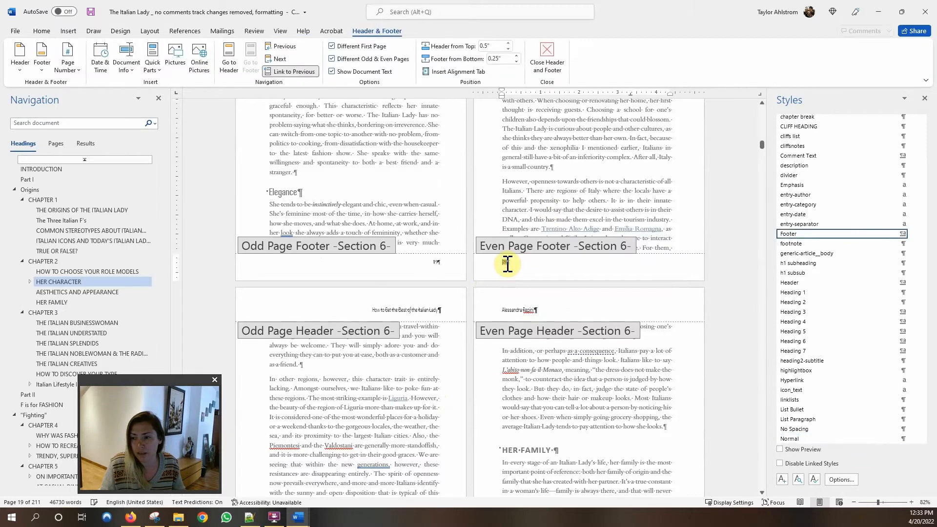
{"action": "right_click", "coordinate": [802, 233]}
{"action": "left_click", "coordinate": [825, 257]}
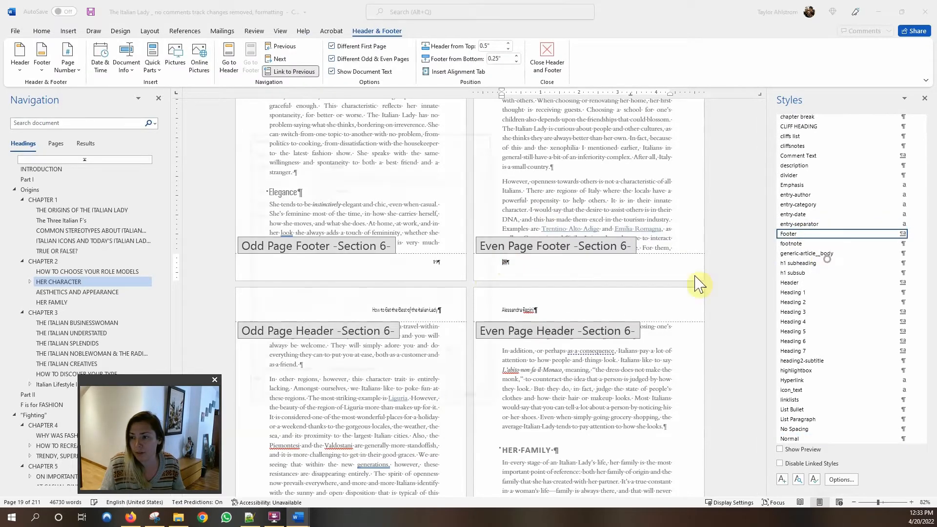
{"action": "left_click", "coordinate": [262, 393]}
{"action": "left_click", "coordinate": [244, 409]}
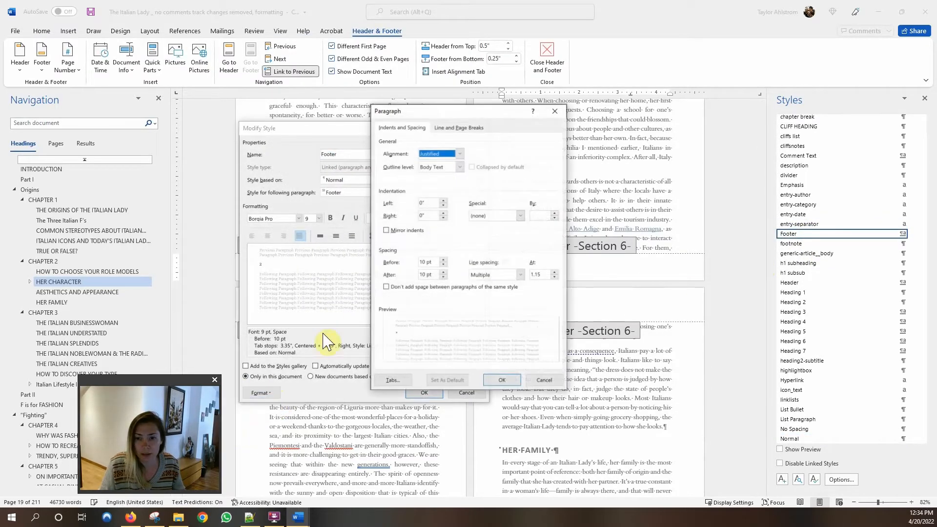
{"action": "left_click_drag", "start_coordinate": [439, 262], "coordinate": [381, 263]}
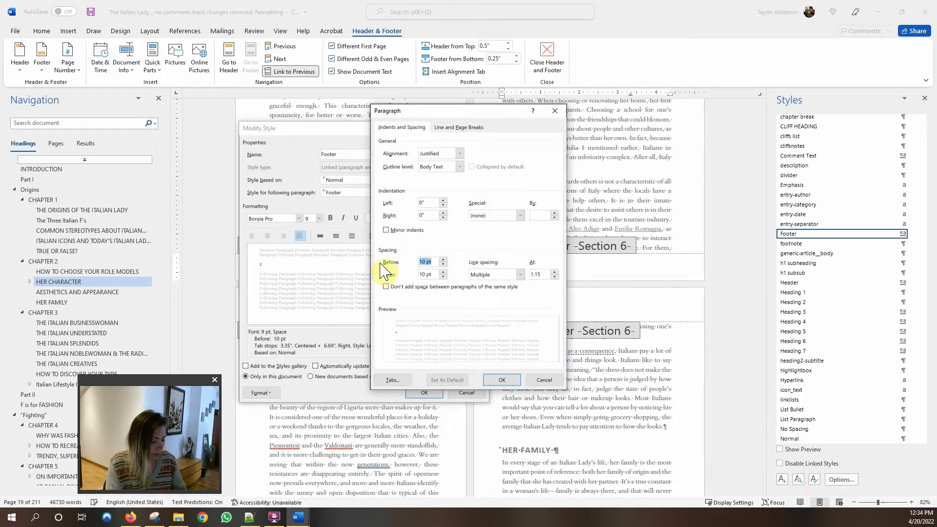
{"action": "type", "text": "15"}
{"action": "left_click", "coordinate": [502, 380]}
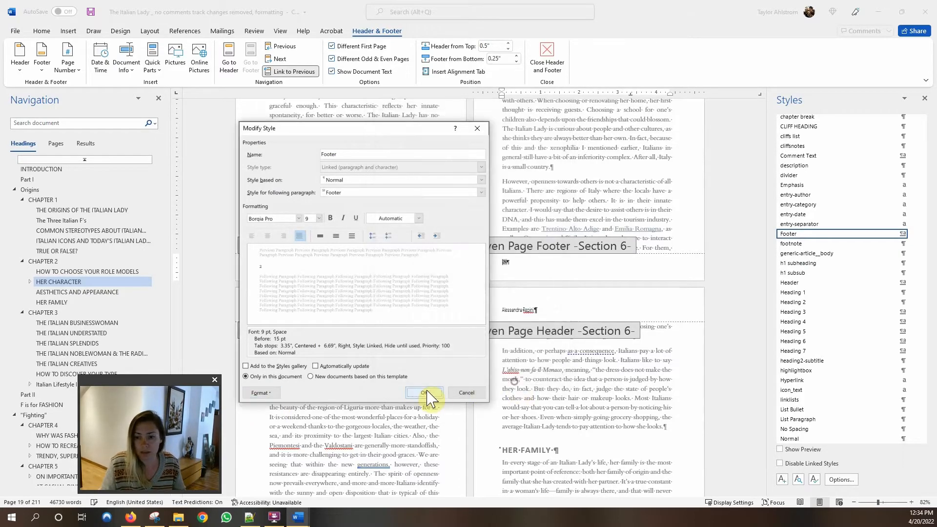
{"action": "left_click", "coordinate": [429, 394]}
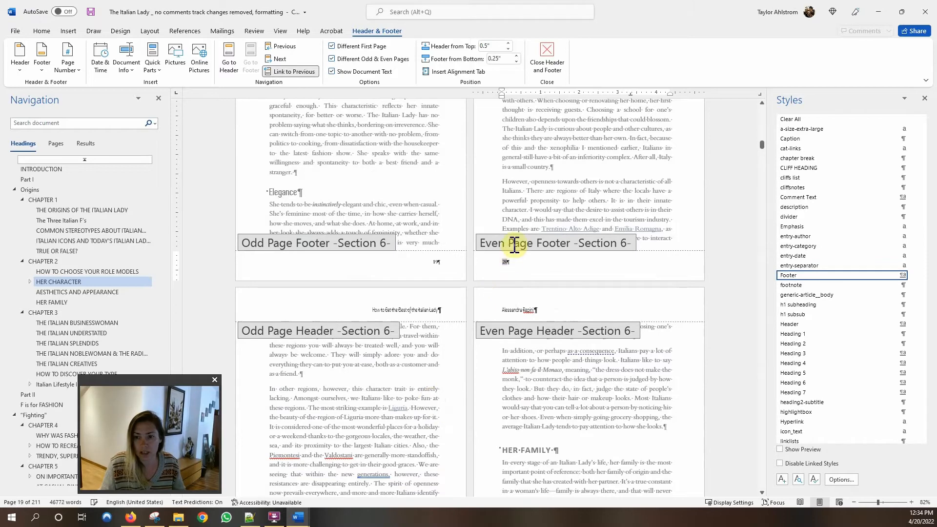
{"action": "double_click", "coordinate": [532, 210]}
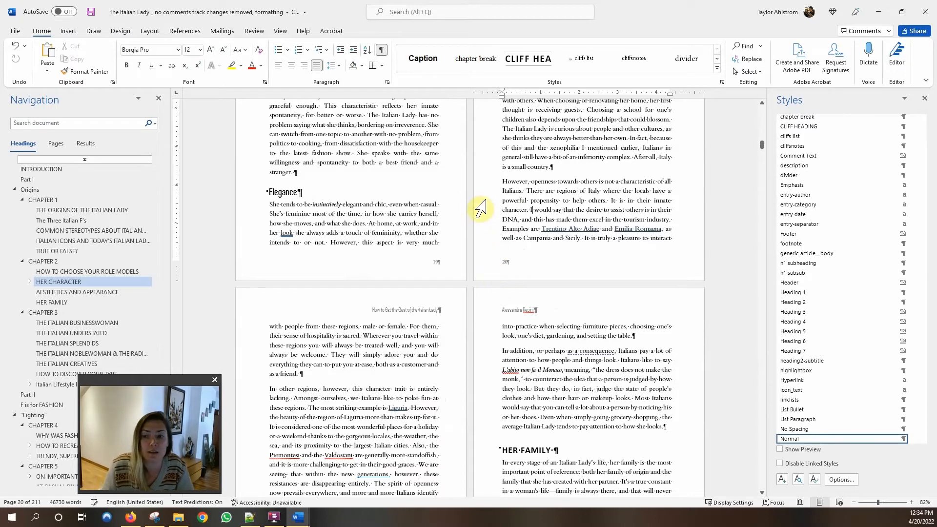
Examine the page numbers in the odd, even and first-page footers across Sections 6 and 7.
{"action": "scroll", "coordinate": [439, 220], "scroll_direction": "down", "scroll_amount": 3}
{"action": "scroll", "coordinate": [421, 233], "scroll_direction": "up", "scroll_amount": 5}
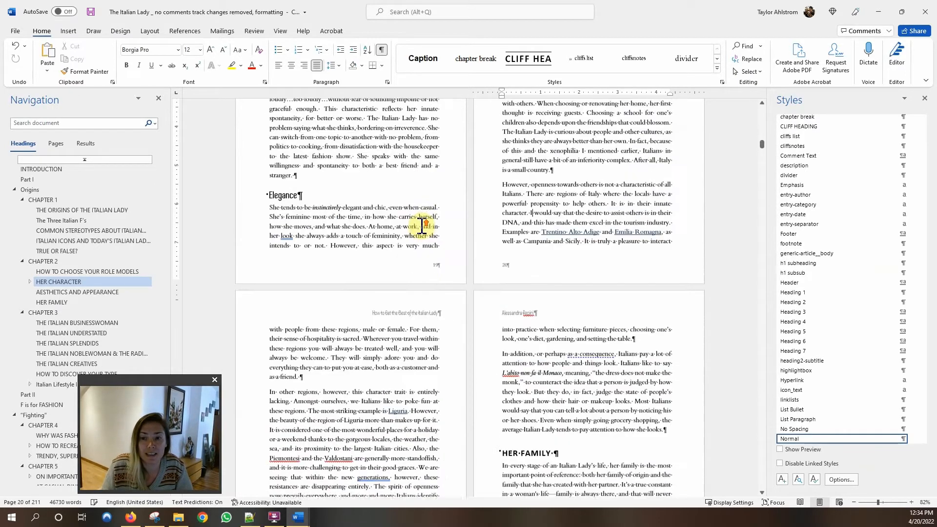
{"action": "scroll", "coordinate": [420, 225], "scroll_direction": "up", "scroll_amount": 2}
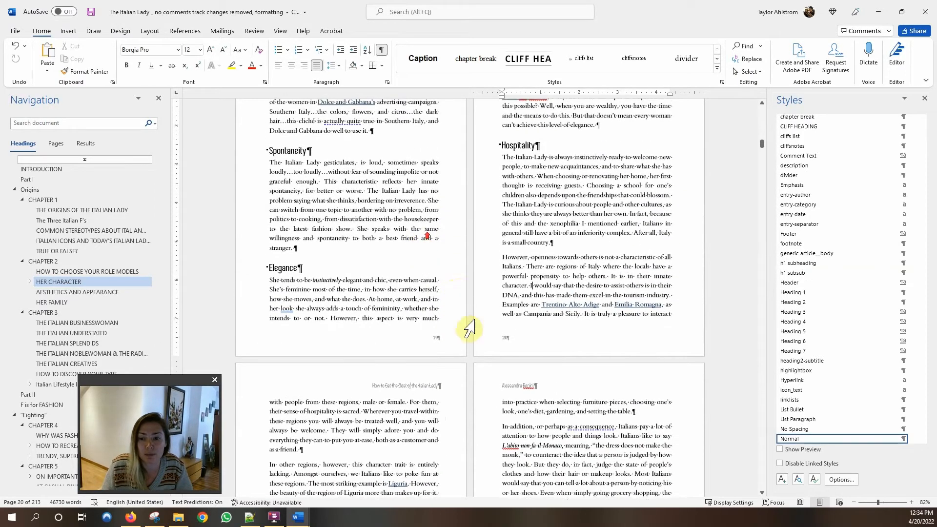
{"action": "double_click", "coordinate": [520, 356]}
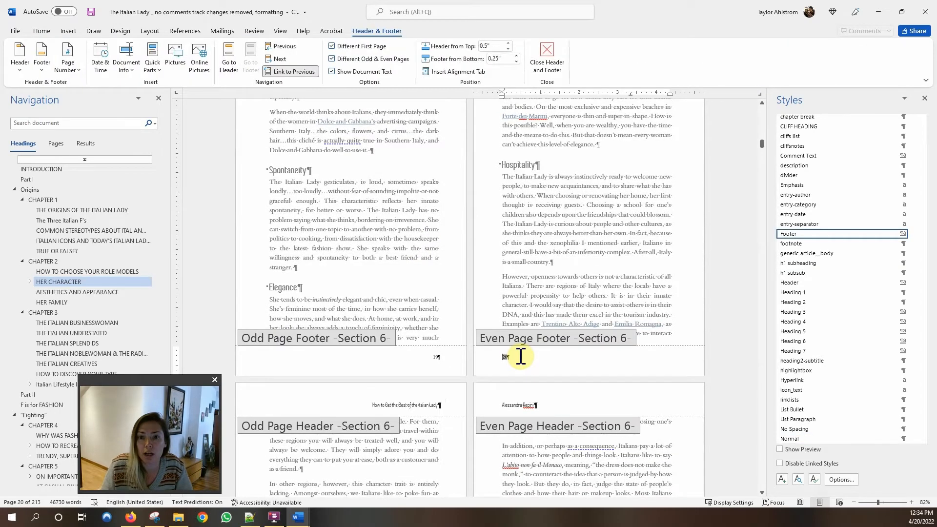
{"action": "scroll", "coordinate": [488, 311], "scroll_direction": "up", "scroll_amount": 5}
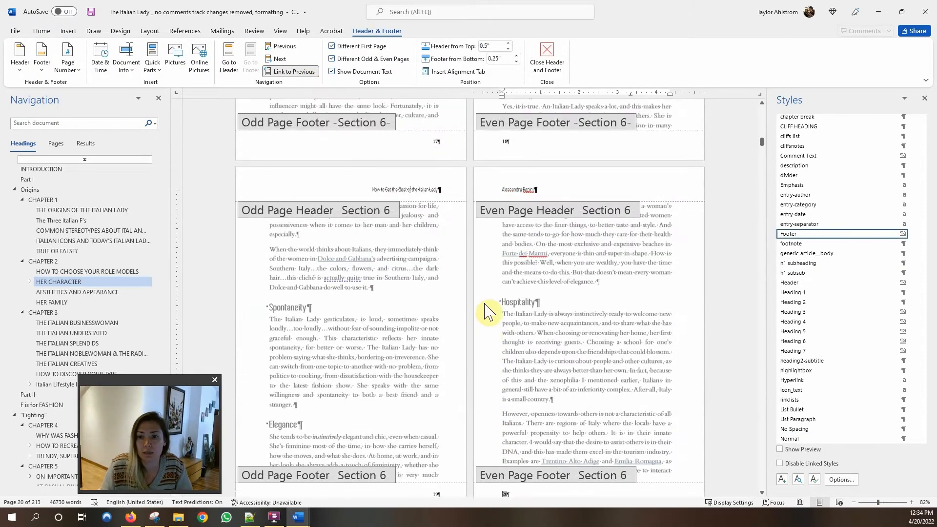
{"action": "scroll", "coordinate": [488, 312], "scroll_direction": "up", "scroll_amount": 6}
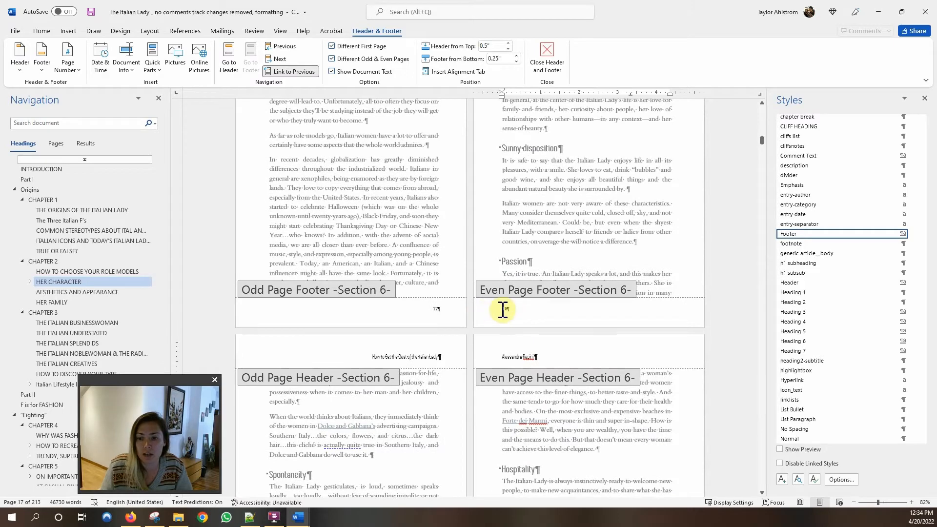
{"action": "scroll", "coordinate": [502, 309], "scroll_direction": "down", "scroll_amount": 1}
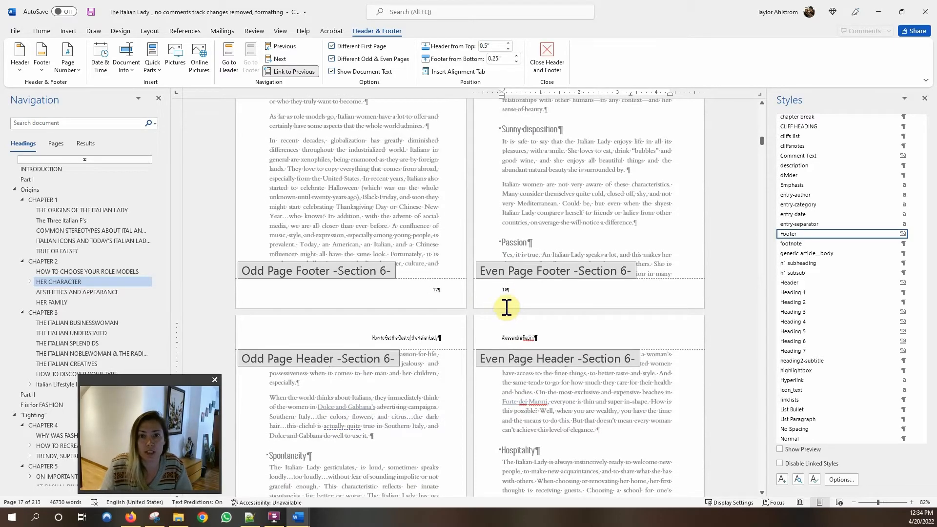
{"action": "scroll", "coordinate": [506, 307], "scroll_direction": "down", "scroll_amount": 18}
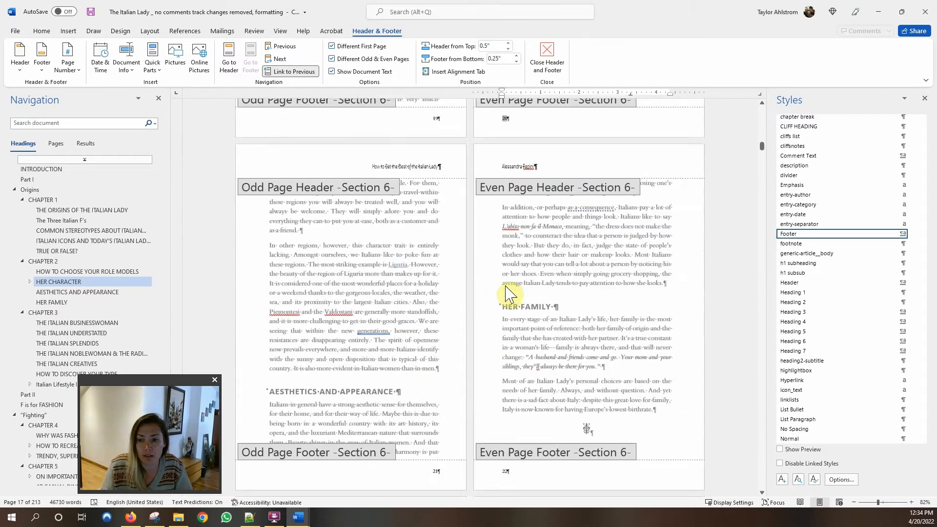
{"action": "scroll", "coordinate": [508, 296], "scroll_direction": "down", "scroll_amount": 12}
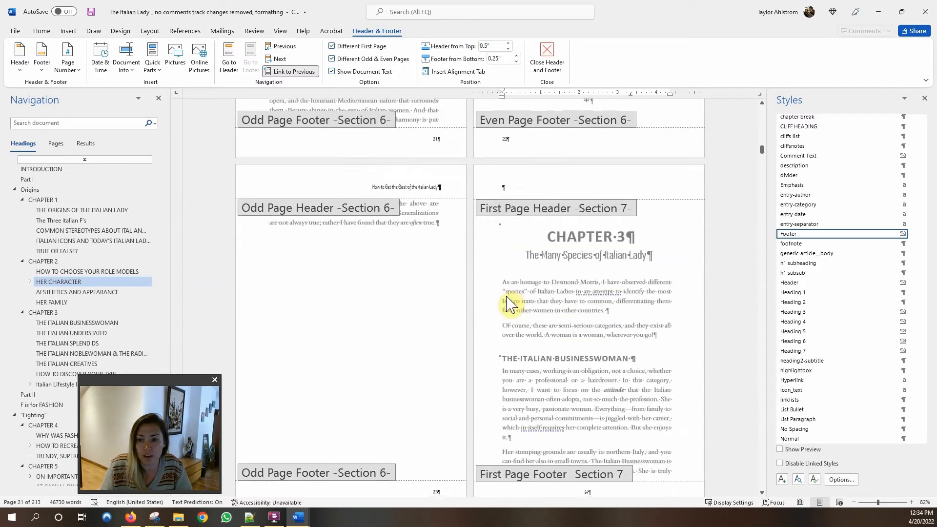
{"action": "scroll", "coordinate": [508, 303], "scroll_direction": "down", "scroll_amount": 3}
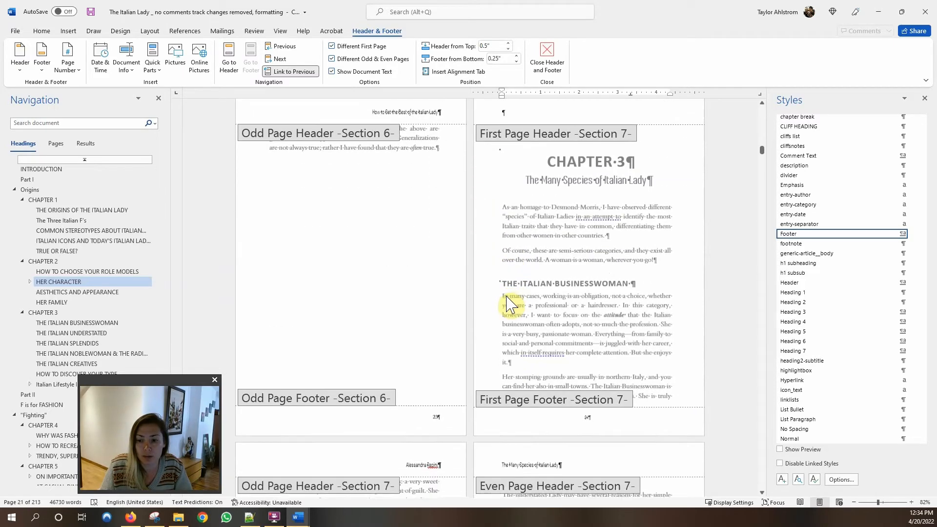
{"action": "left_click", "coordinate": [601, 418]}
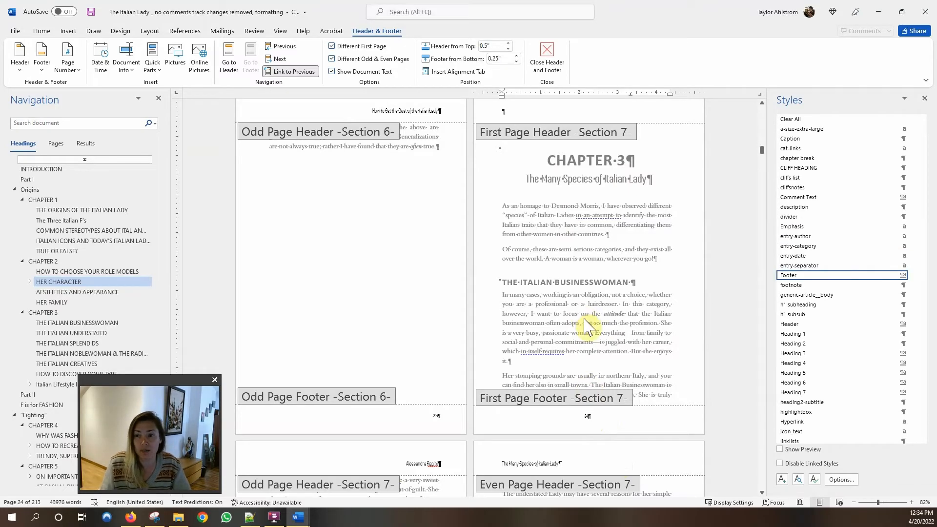
{"action": "scroll", "coordinate": [585, 288], "scroll_direction": "down", "scroll_amount": 10}
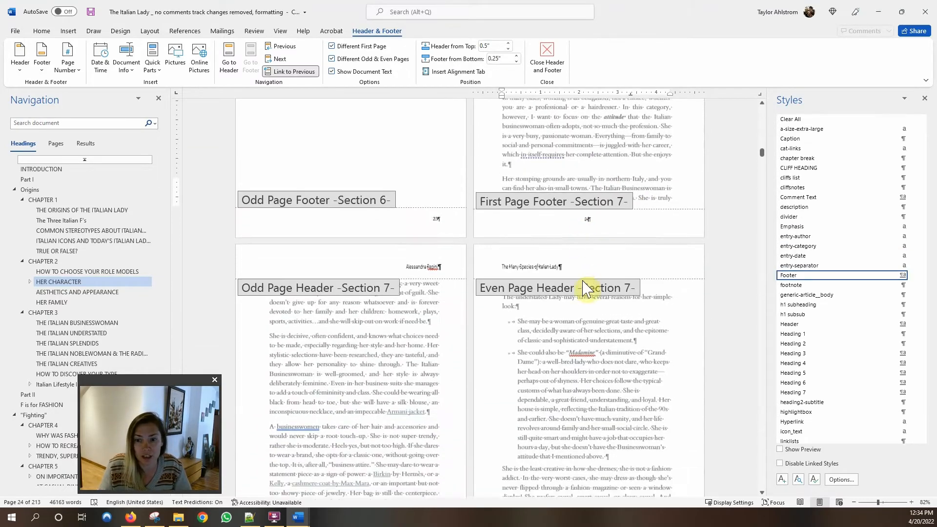
{"action": "scroll", "coordinate": [585, 288], "scroll_direction": "down", "scroll_amount": 8}
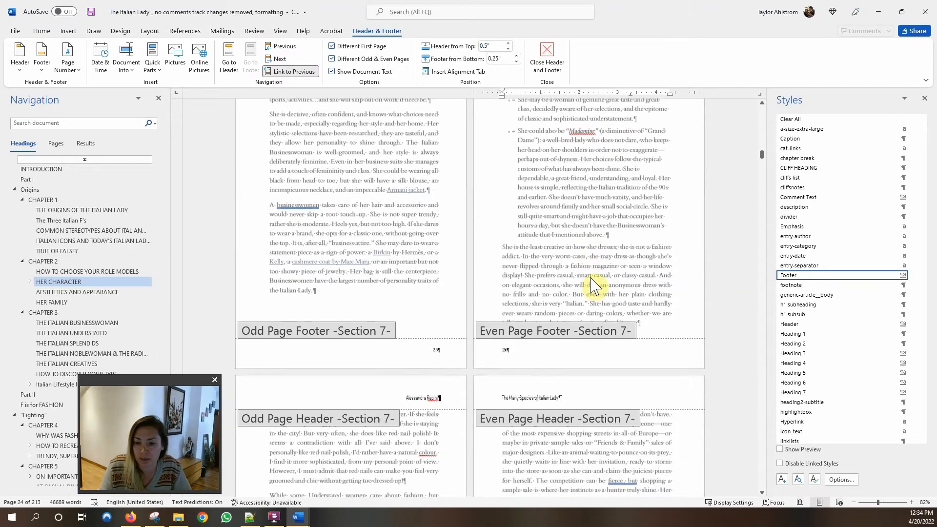
{"action": "scroll", "coordinate": [674, 260], "scroll_direction": "down", "scroll_amount": 18}
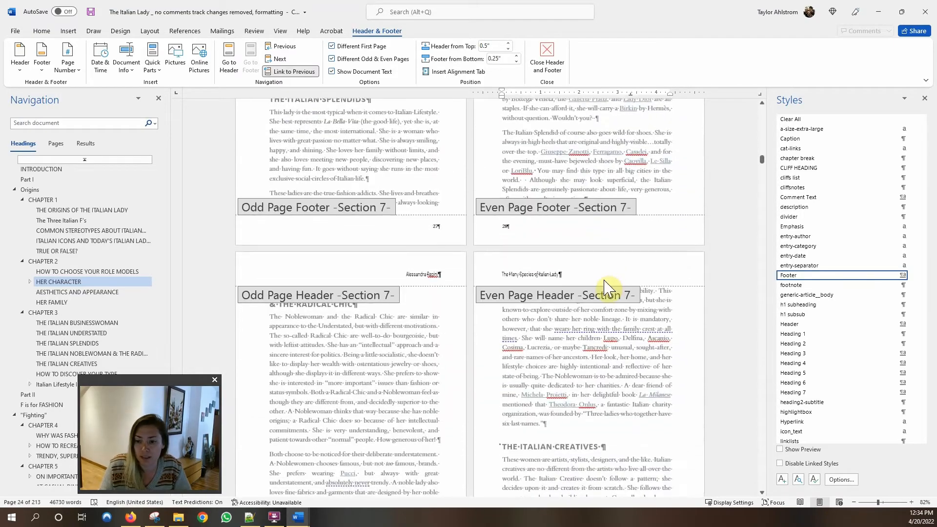
{"action": "scroll", "coordinate": [630, 266], "scroll_direction": "down", "scroll_amount": 4}
Try turning off Different First Page for Section 8 on the Part II page and deleting its page number, and restore the option.
{"action": "left_click_drag", "start_coordinate": [764, 167], "coordinate": [765, 180]}
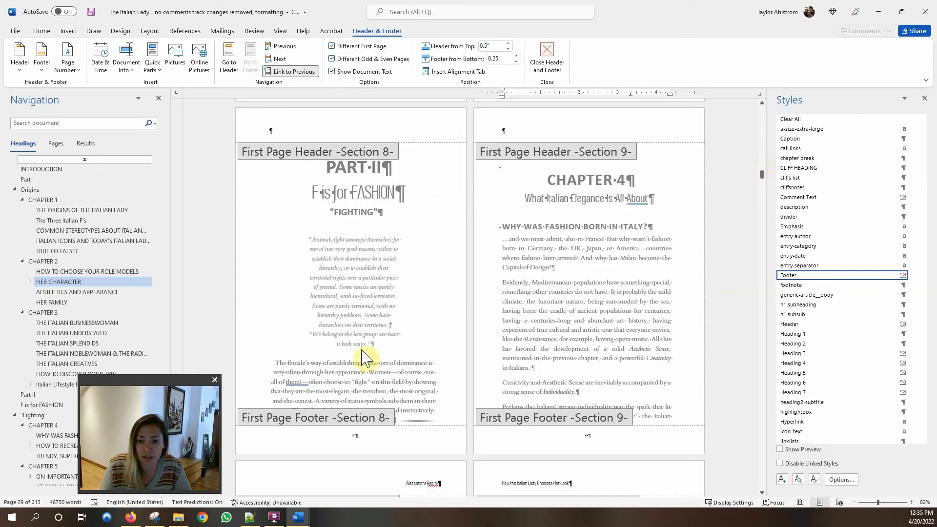
{"action": "double_click", "coordinate": [358, 246]}
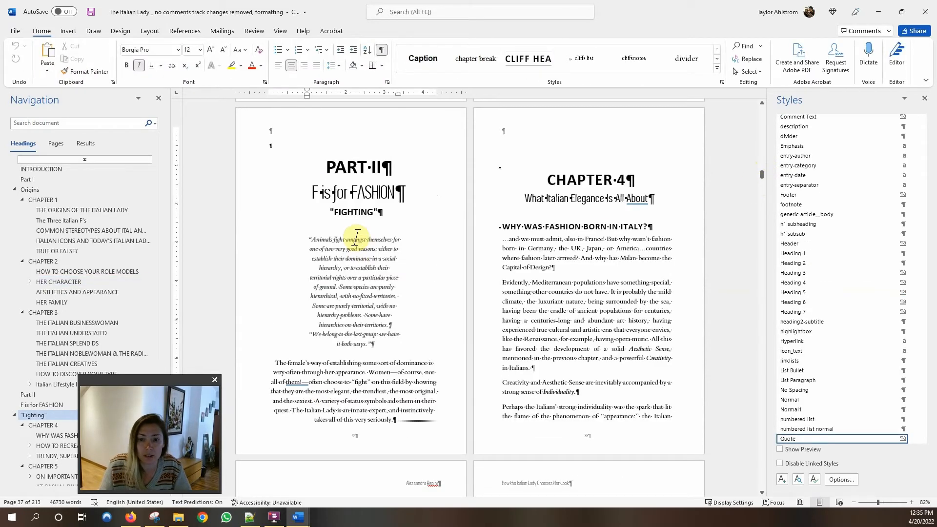
{"action": "double_click", "coordinate": [361, 444]}
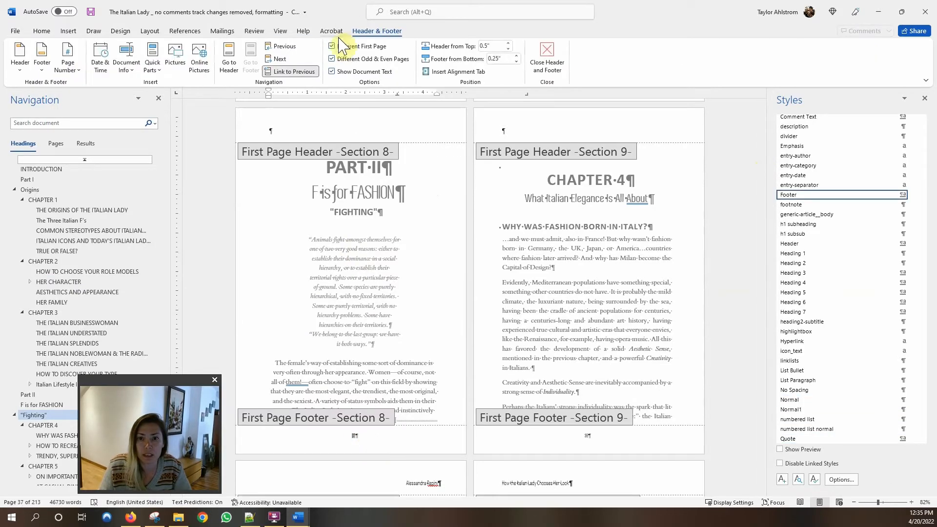
{"action": "left_click", "coordinate": [334, 46]}
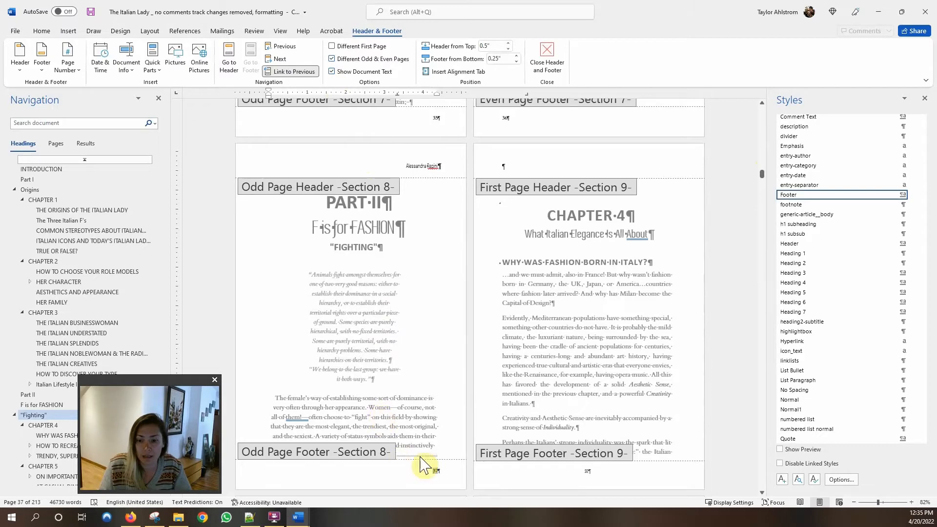
{"action": "double_click", "coordinate": [434, 471]}
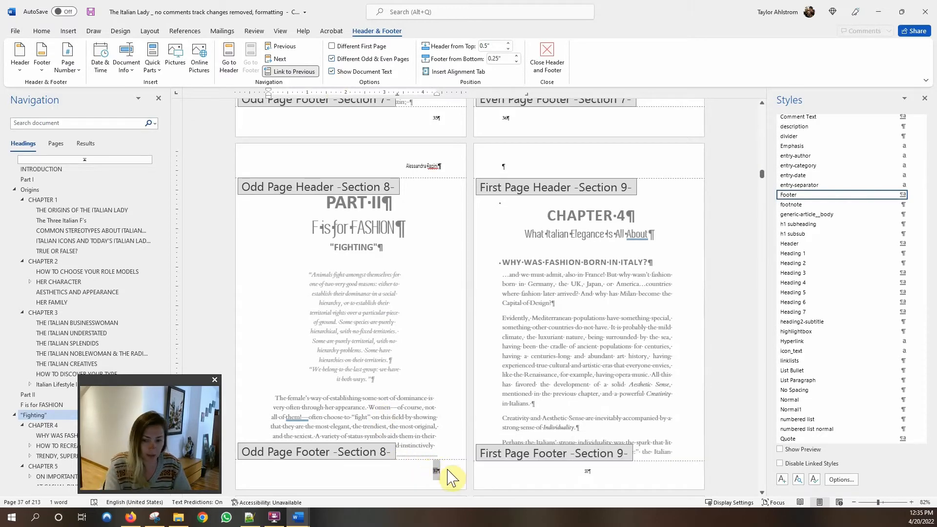
{"action": "key", "text": "Delete"}
{"action": "key", "text": "ctrl+z"}
{"action": "key", "text": "ctrl+z"}
Delete the centred page number from Section 8's first-page footer on the Part II opening page.
{"action": "scroll", "coordinate": [366, 272], "scroll_direction": "down", "scroll_amount": 5}
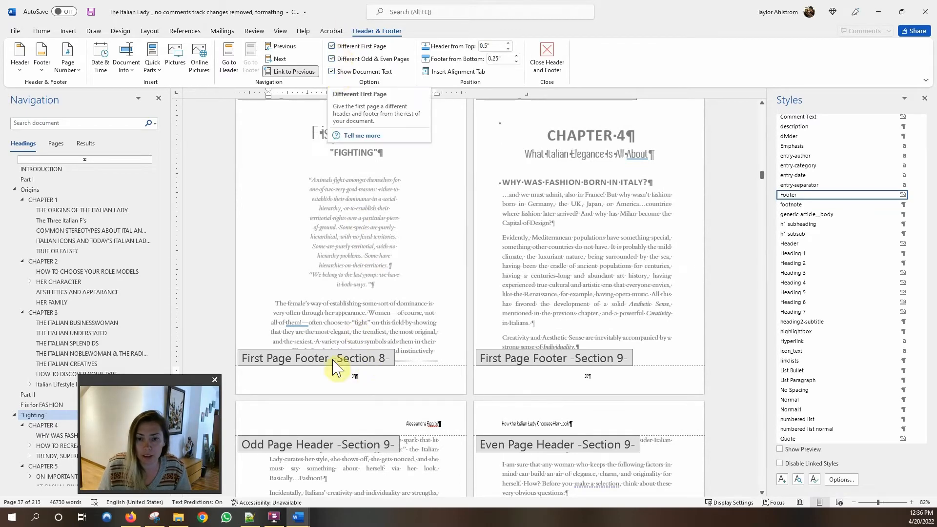
{"action": "double_click", "coordinate": [352, 376]}
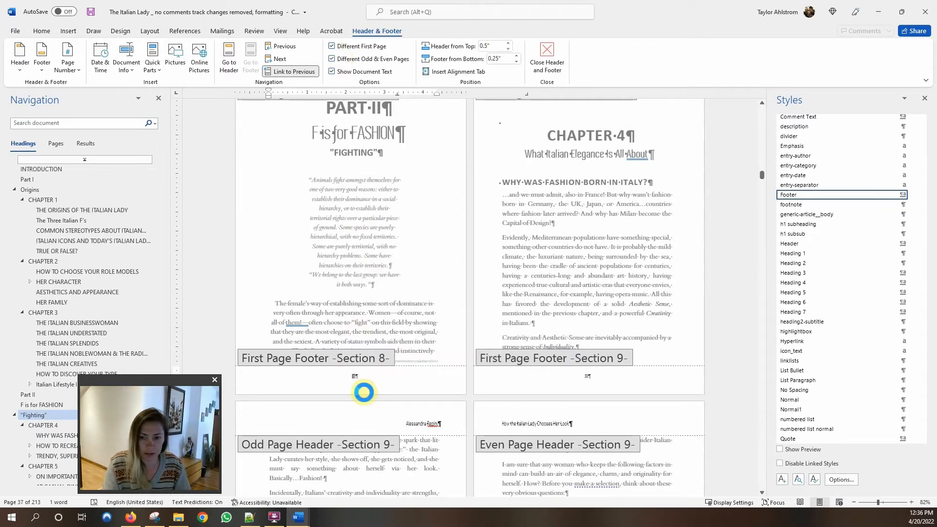
{"action": "double_click", "coordinate": [535, 253]}
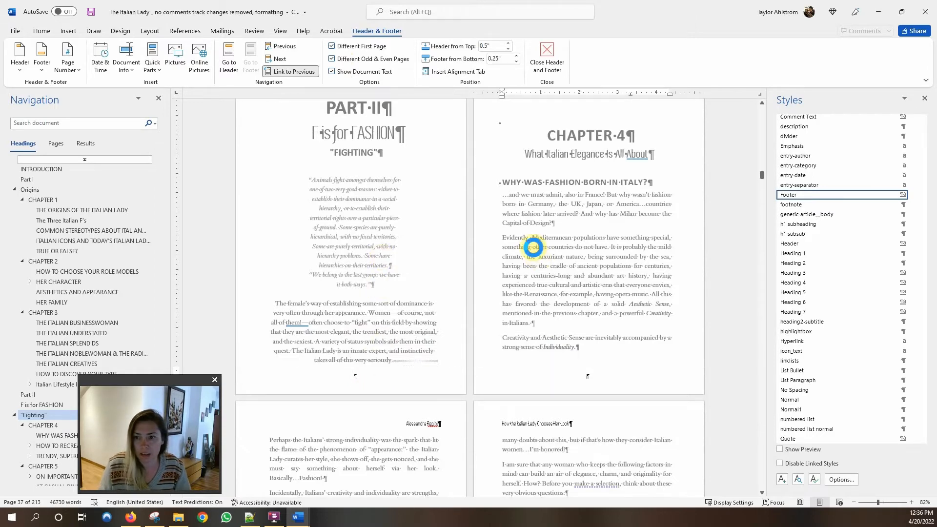
Unlink Section 9's first-page footer on the Chapter 4 page from the previous section.
{"action": "double_click", "coordinate": [601, 380]}
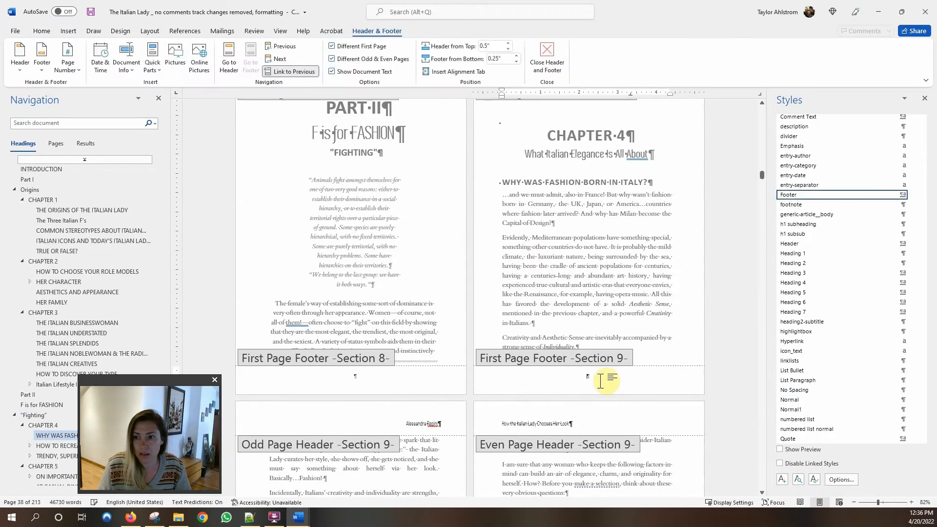
{"action": "scroll", "coordinate": [351, 268], "scroll_direction": "up", "scroll_amount": 2}
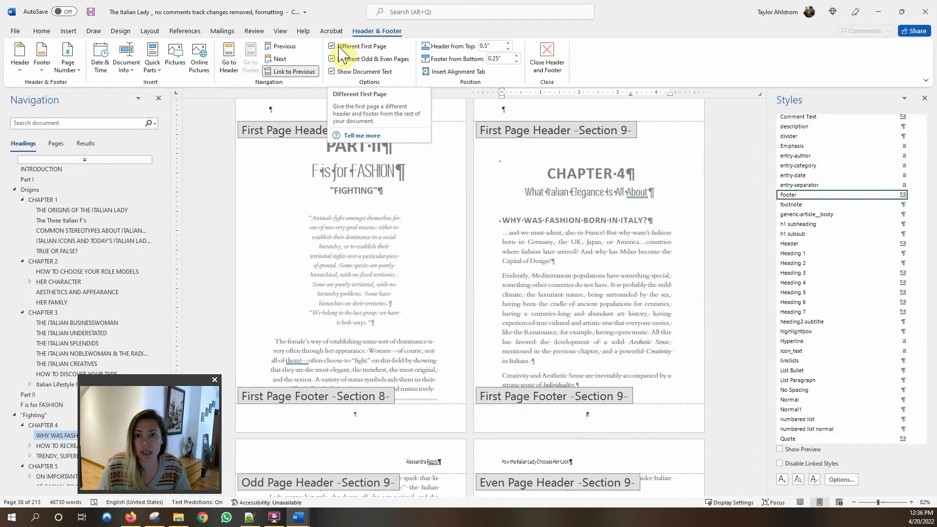
{"action": "scroll", "coordinate": [297, 117], "scroll_direction": "up", "scroll_amount": 2}
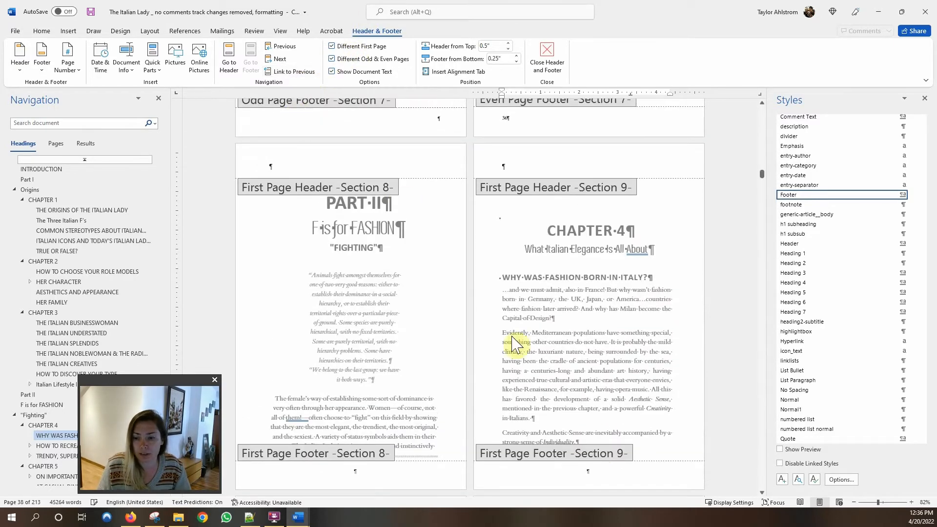
{"action": "scroll", "coordinate": [508, 342], "scroll_direction": "down", "scroll_amount": 1}
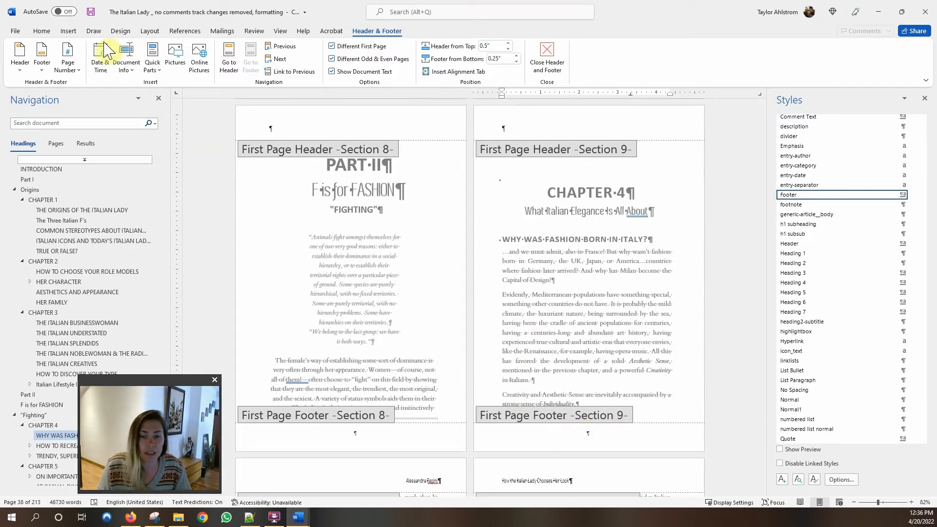
Insert a Plain Number 1 page number at the bottom of Section 9's first page.
{"action": "left_click", "coordinate": [69, 67]}
{"action": "mouse_move", "coordinate": [93, 98]}
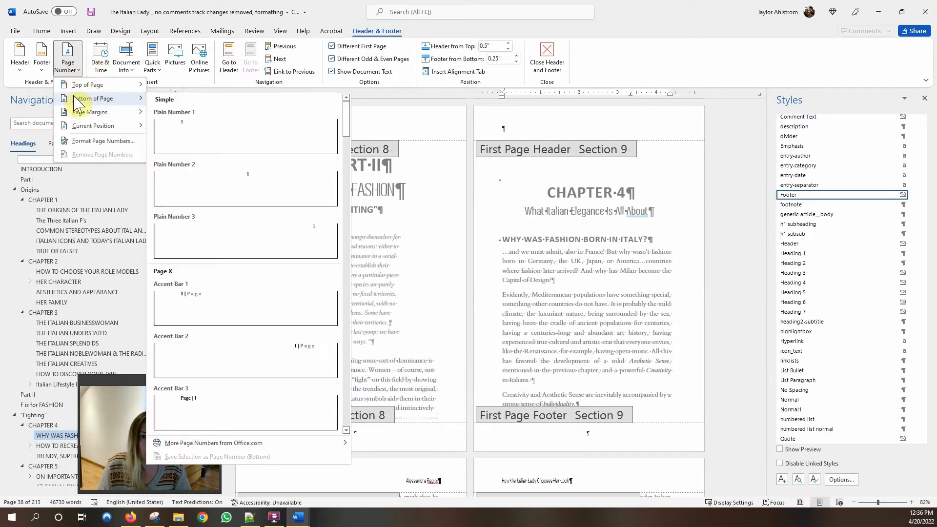
{"action": "left_click", "coordinate": [204, 138]}
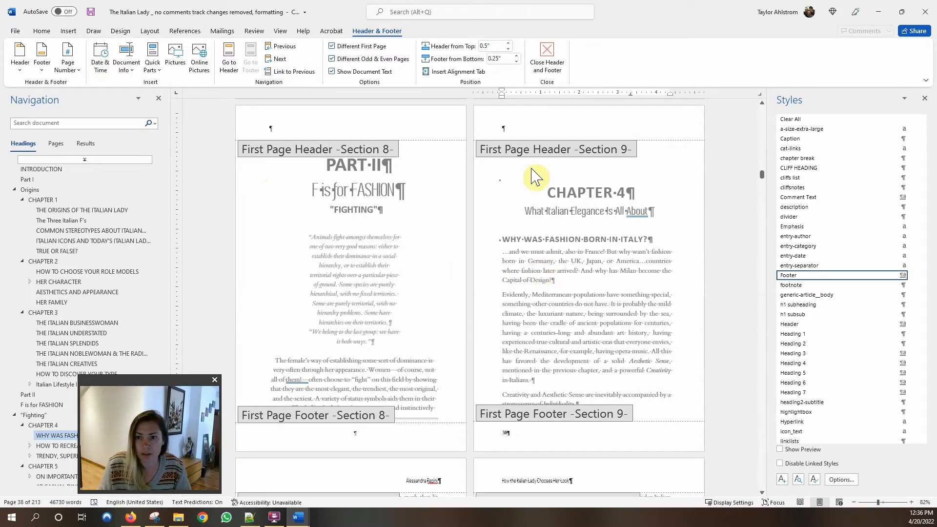
{"action": "scroll", "coordinate": [531, 184], "scroll_direction": "down", "scroll_amount": 7}
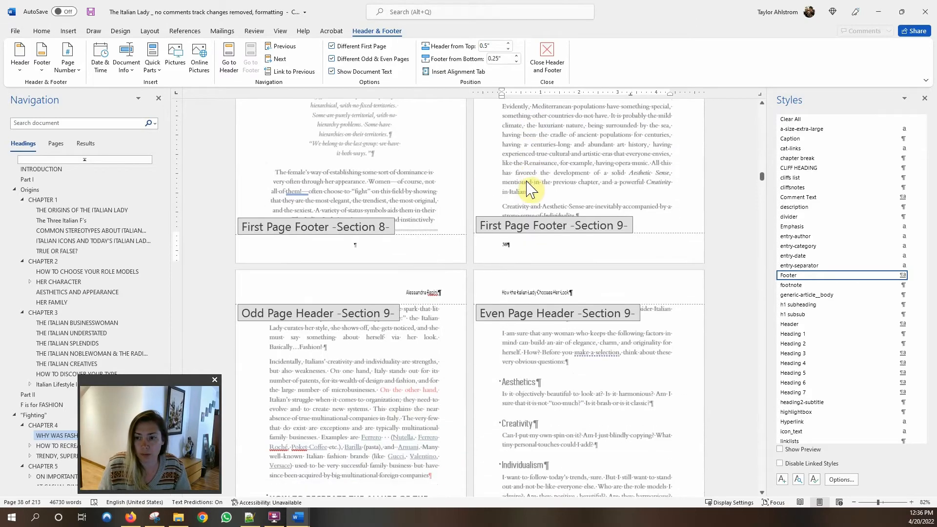
Insert a right-aligned page number at the bottom of Section 9's odd pages and delete the extra empty paragraph below it.
{"action": "scroll", "coordinate": [531, 185], "scroll_direction": "down", "scroll_amount": 1}
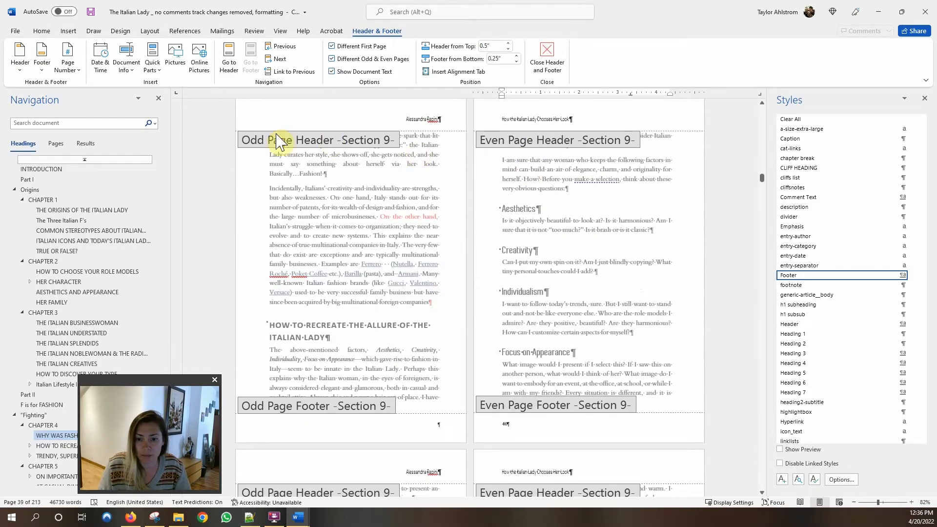
{"action": "scroll", "coordinate": [335, 281], "scroll_direction": "up", "scroll_amount": 7}
{"action": "scroll", "coordinate": [355, 268], "scroll_direction": "down", "scroll_amount": 4}
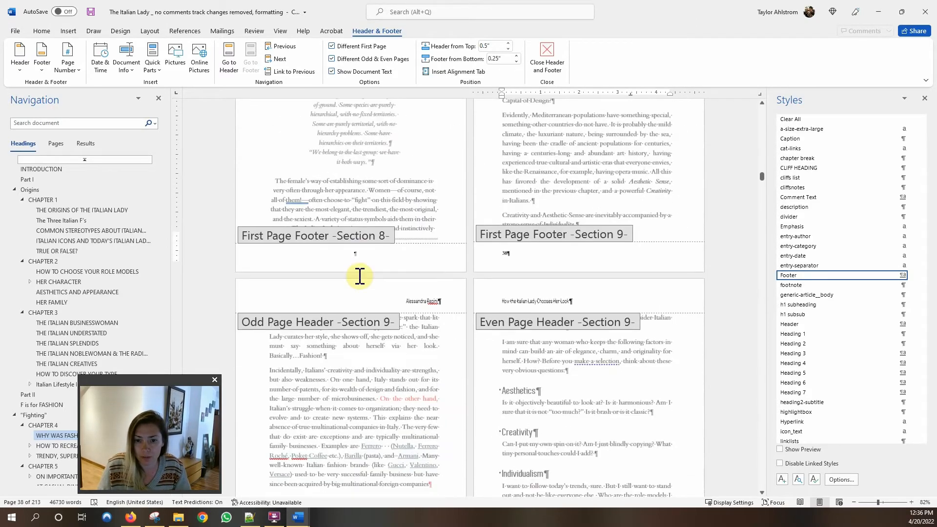
{"action": "scroll", "coordinate": [364, 283], "scroll_direction": "down", "scroll_amount": 3}
{"action": "left_click", "coordinate": [441, 423]}
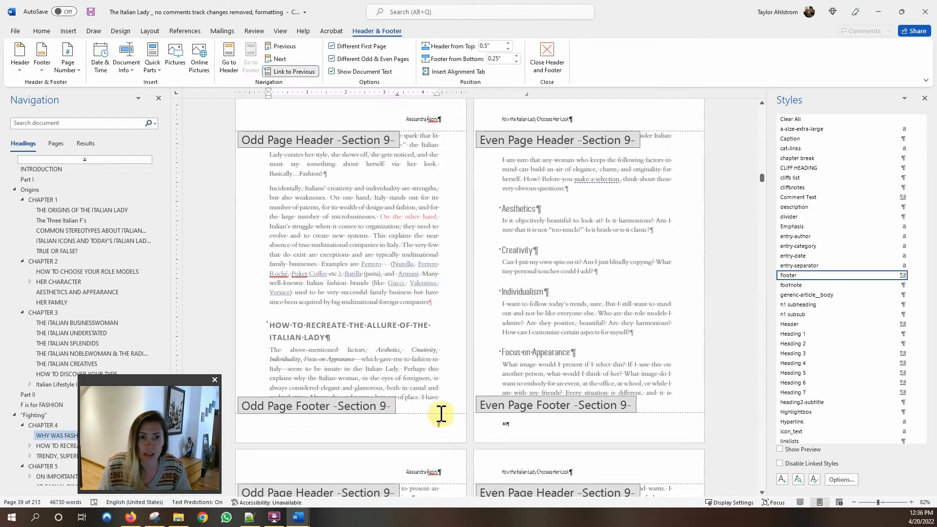
{"action": "left_click", "coordinate": [71, 66]}
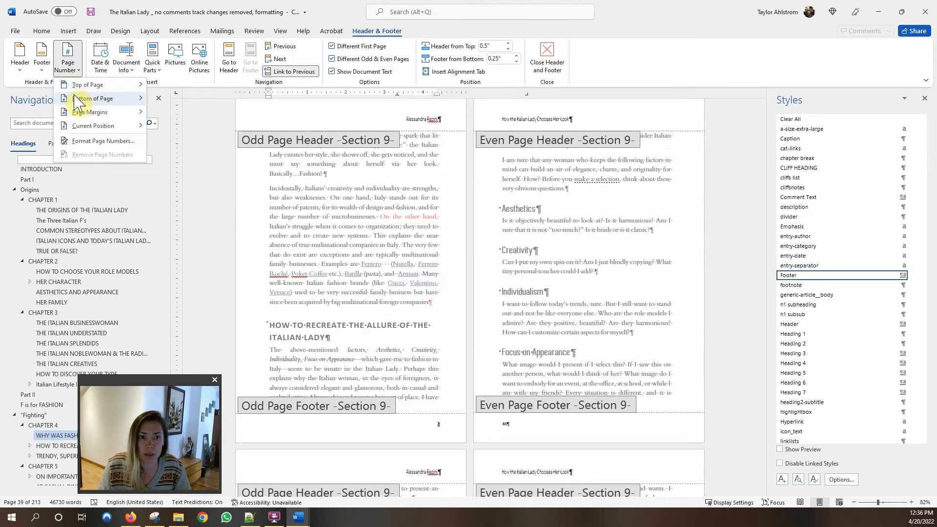
{"action": "mouse_move", "coordinate": [81, 99]}
{"action": "left_click", "coordinate": [247, 248]}
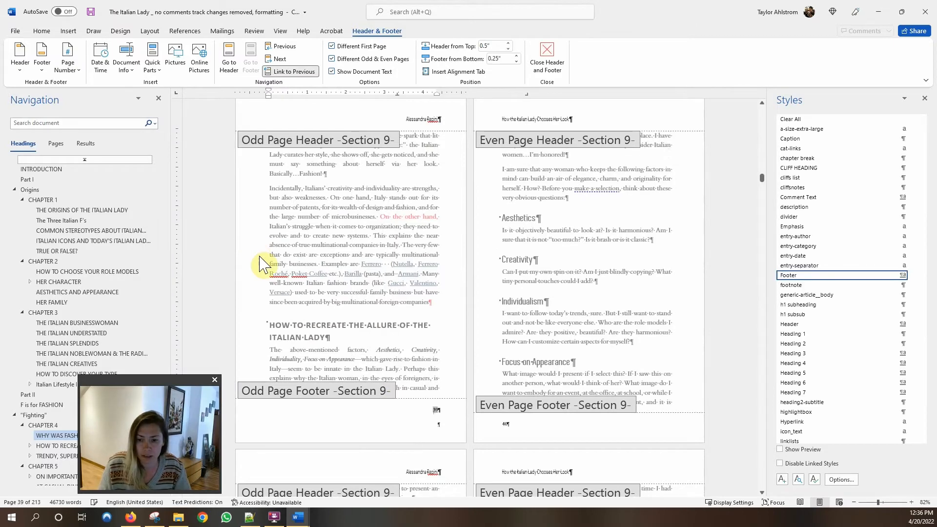
{"action": "key", "text": "BackSpace"}
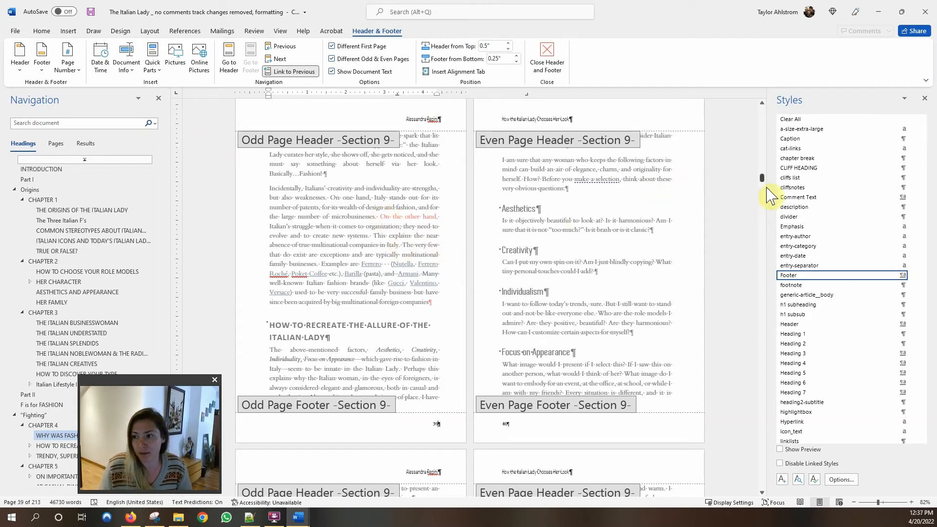
Check the footer page numbers from Chapter 4 through Chapters 5 and 6 to the Part III opening page.
{"action": "scroll", "coordinate": [565, 226], "scroll_direction": "down", "scroll_amount": 6}
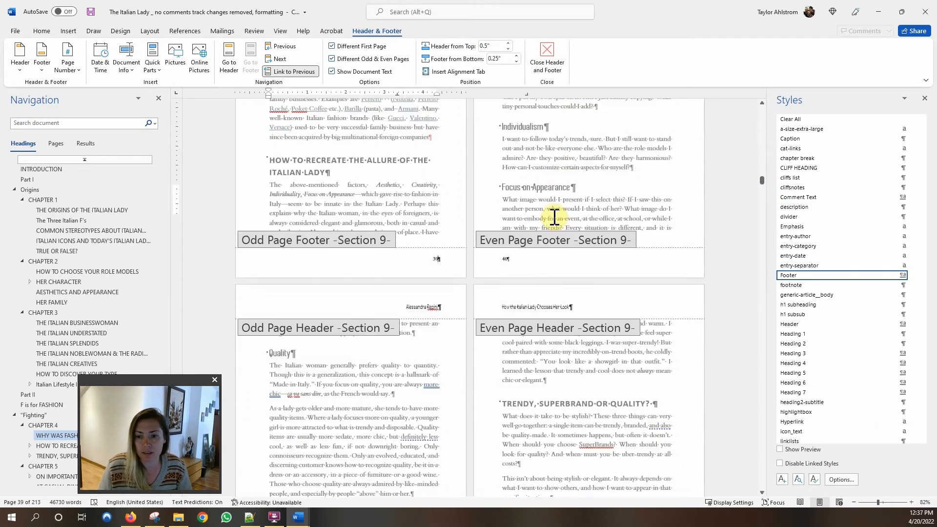
{"action": "scroll", "coordinate": [555, 224], "scroll_direction": "down", "scroll_amount": 7}
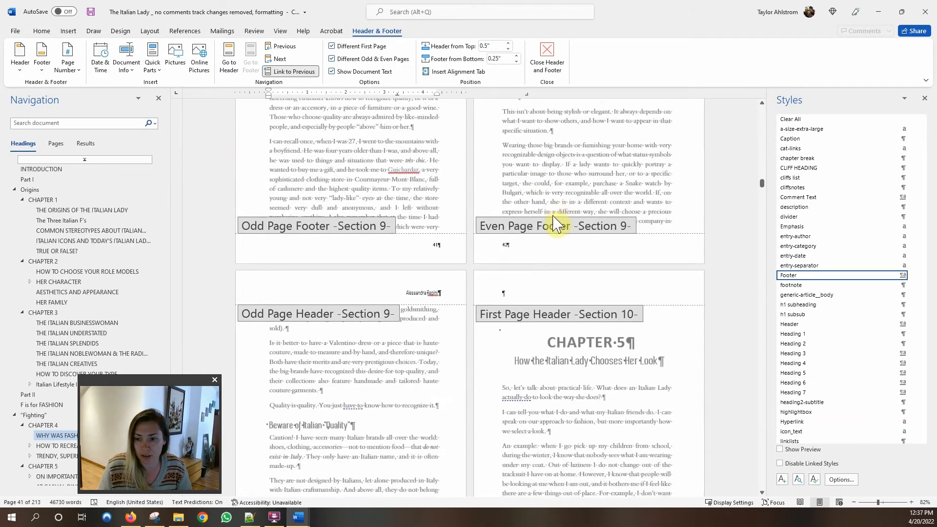
{"action": "scroll", "coordinate": [522, 154], "scroll_direction": "down", "scroll_amount": 3}
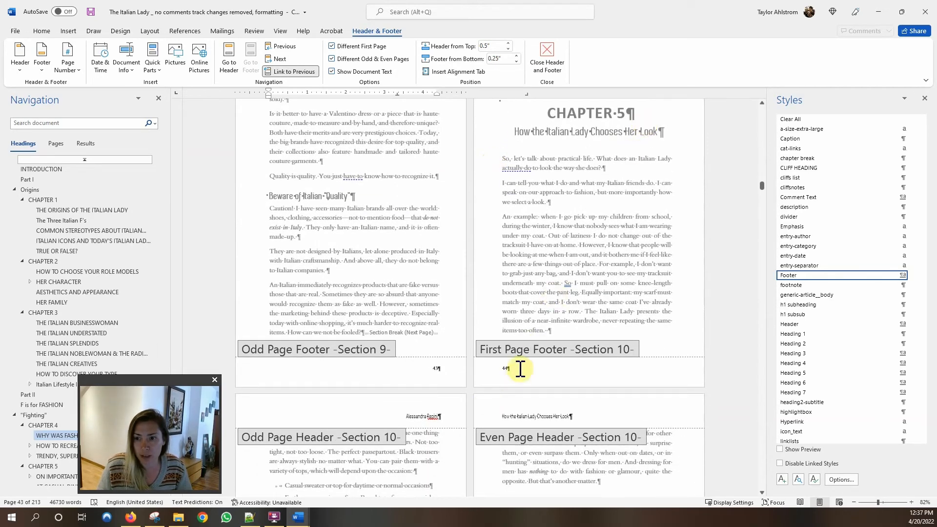
{"action": "scroll", "coordinate": [317, 201], "scroll_direction": "down", "scroll_amount": 12}
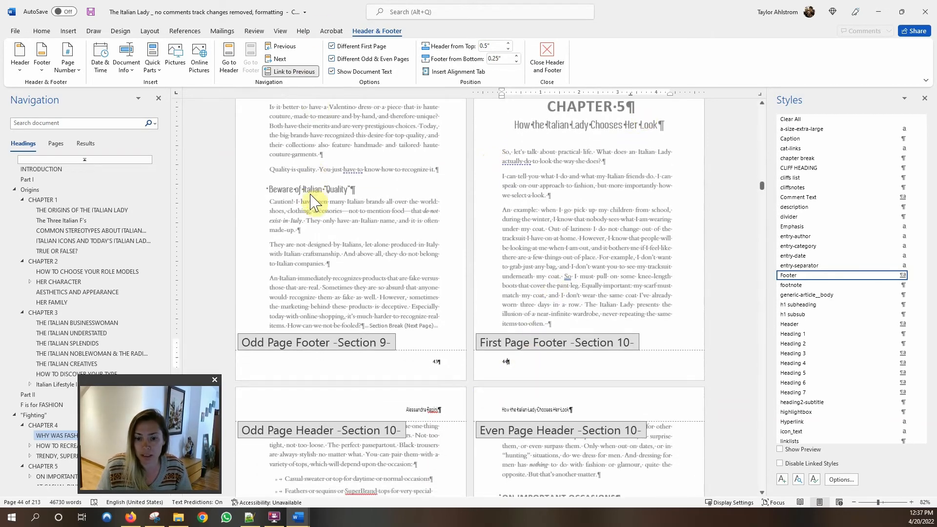
{"action": "scroll", "coordinate": [322, 200], "scroll_direction": "down", "scroll_amount": 14}
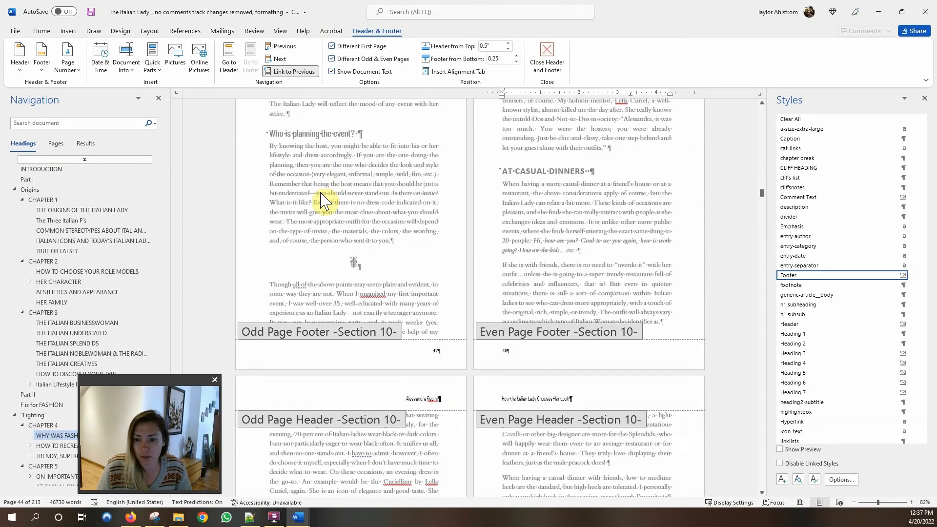
{"action": "scroll", "coordinate": [323, 191], "scroll_direction": "down", "scroll_amount": 14}
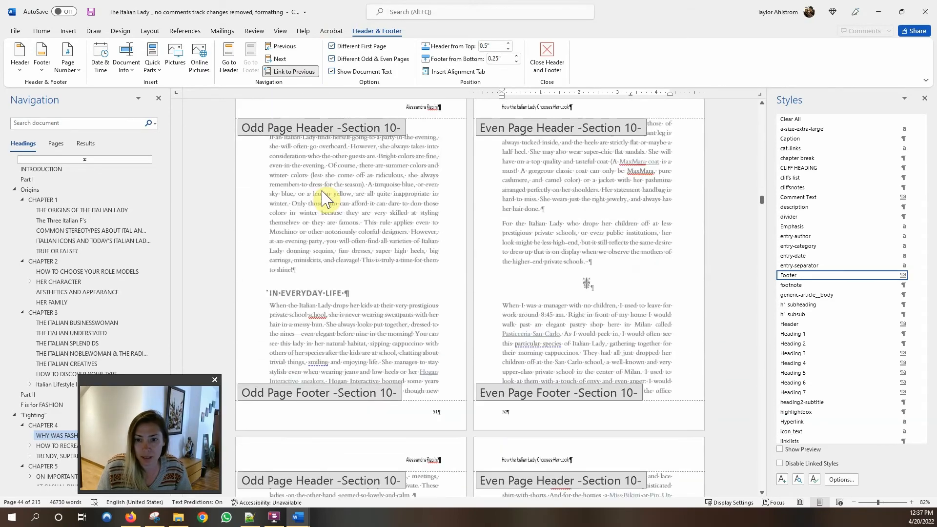
{"action": "scroll", "coordinate": [390, 202], "scroll_direction": "down", "scroll_amount": 15}
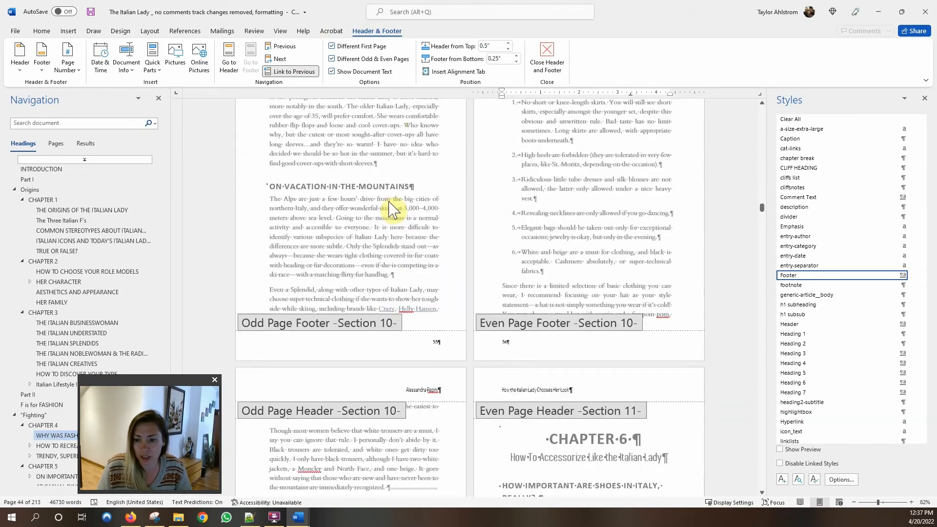
{"action": "scroll", "coordinate": [483, 200], "scroll_direction": "down", "scroll_amount": 12}
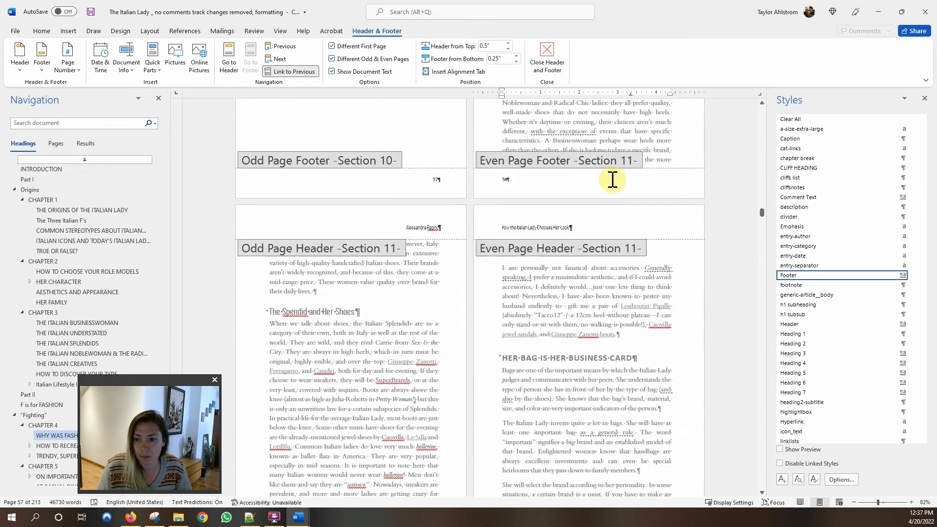
{"action": "scroll", "coordinate": [504, 205], "scroll_direction": "down", "scroll_amount": 7}
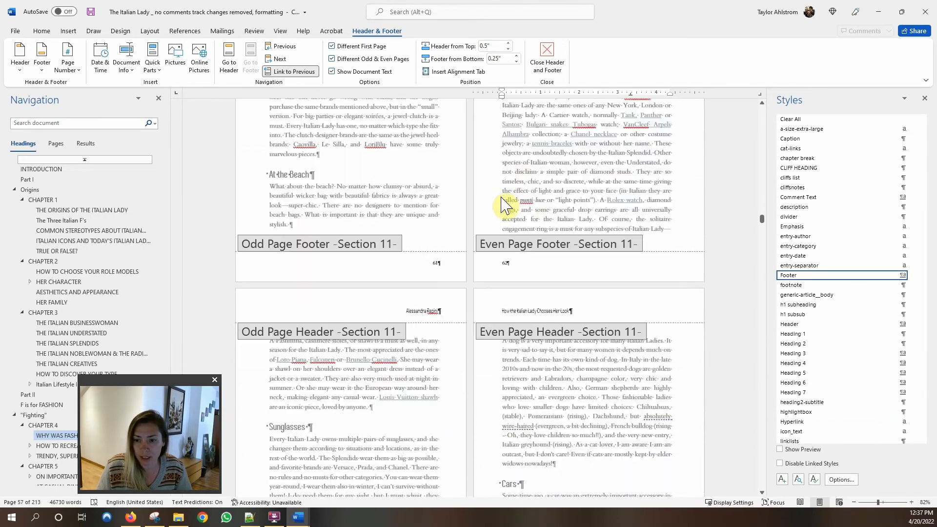
{"action": "scroll", "coordinate": [501, 200], "scroll_direction": "down", "scroll_amount": 5}
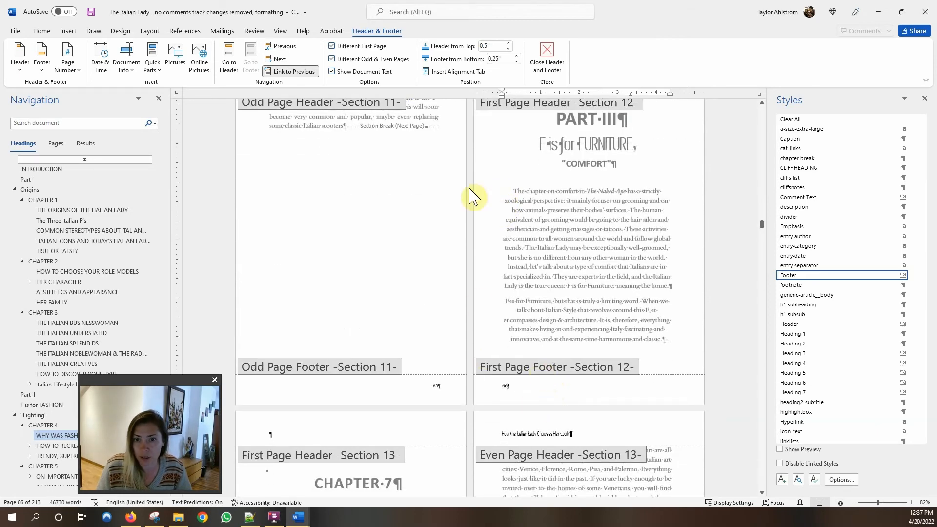
Unlink Section 12's first-page footer on the Part III page from the previous section and delete its page number.
{"action": "left_click", "coordinate": [291, 72]}
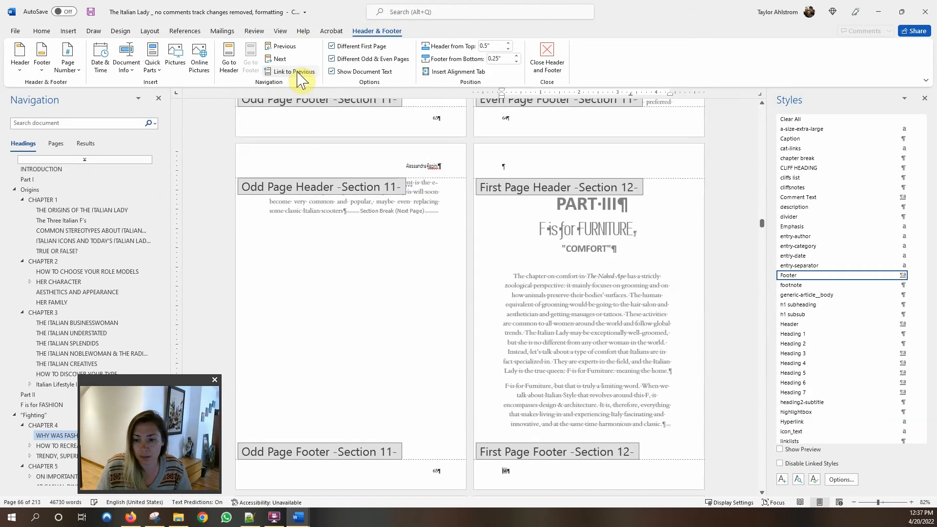
{"action": "double_click", "coordinate": [504, 471]}
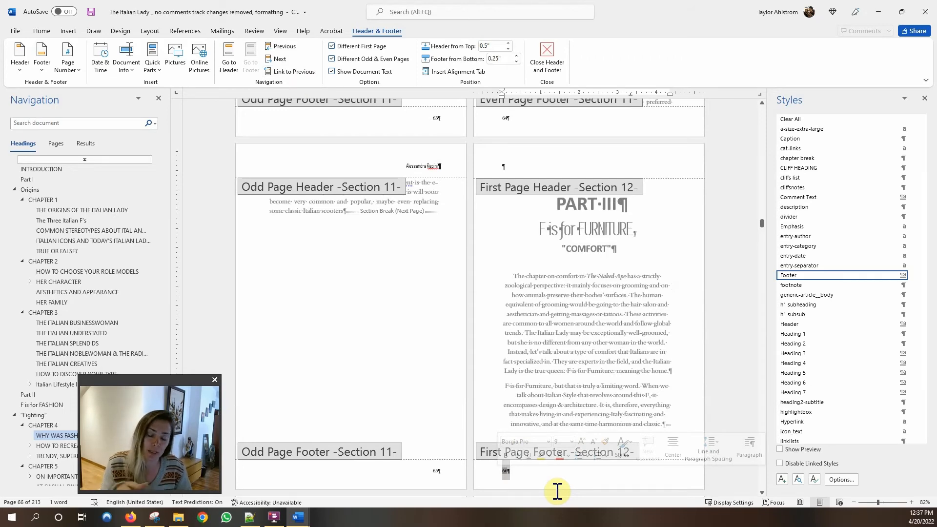
{"action": "key", "text": "Delete"}
Insert a right-aligned page number in Section 13's first-page footer on the Chapter 7 page and unlink that footer from the previous section.
{"action": "scroll", "coordinate": [576, 361], "scroll_direction": "down", "scroll_amount": 3}
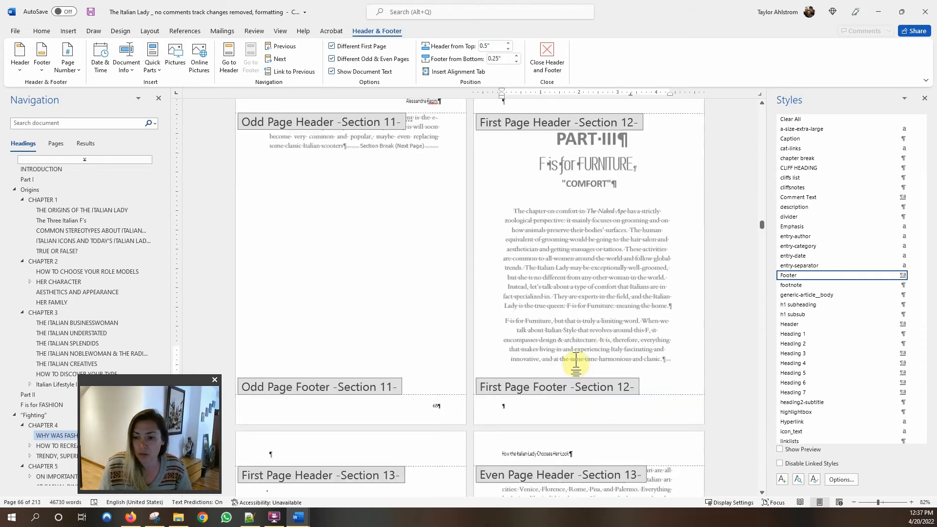
{"action": "scroll", "coordinate": [575, 362], "scroll_direction": "down", "scroll_amount": 5}
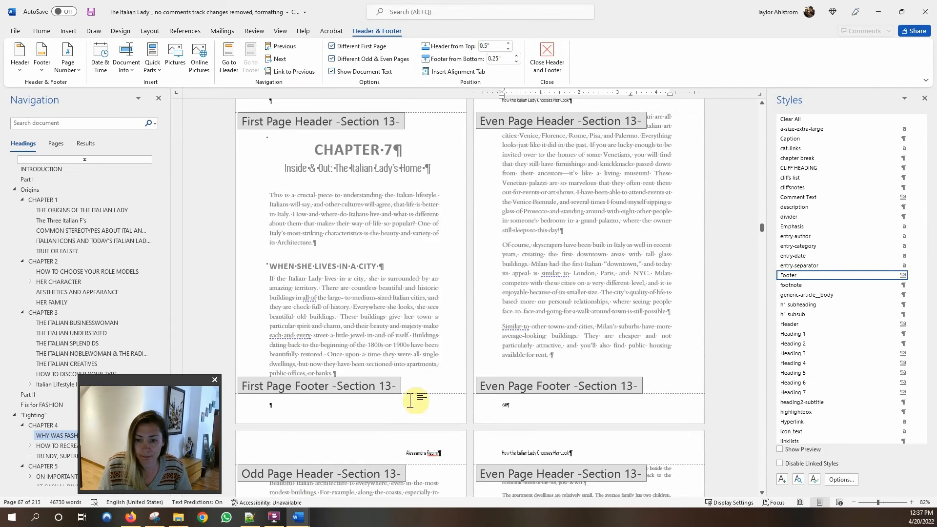
{"action": "left_click", "coordinate": [406, 410]}
{"action": "left_click", "coordinate": [294, 71]}
{"action": "scroll", "coordinate": [352, 180], "scroll_direction": "up", "scroll_amount": 3}
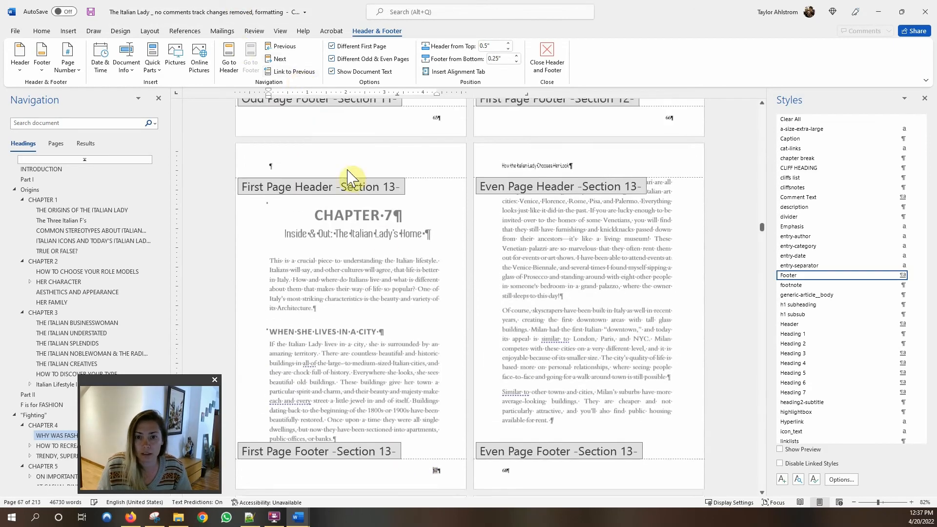
Delete the right-aligned page number from Section 12's first-page footer on the Part III opening page.
{"action": "scroll", "coordinate": [667, 247], "scroll_direction": "up", "scroll_amount": 2}
{"action": "double_click", "coordinate": [666, 255]}
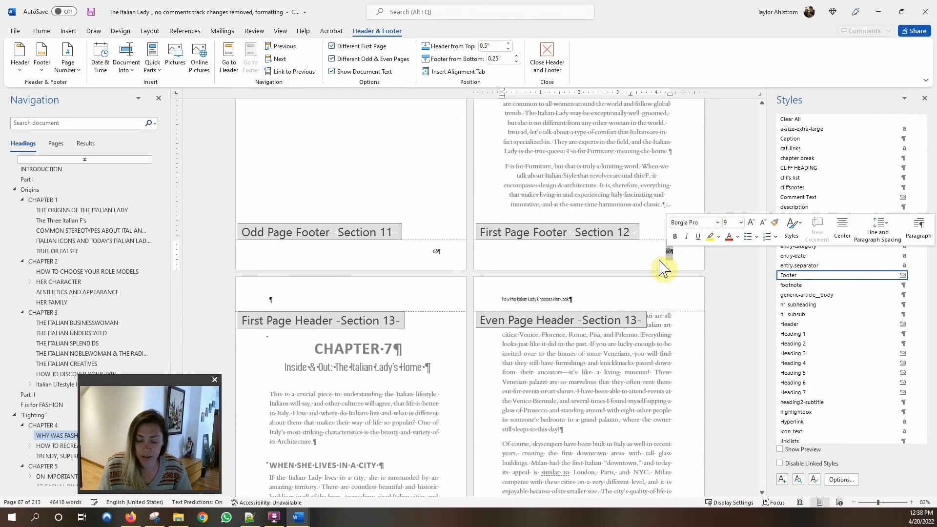
{"action": "scroll", "coordinate": [595, 272], "scroll_direction": "down", "scroll_amount": 5}
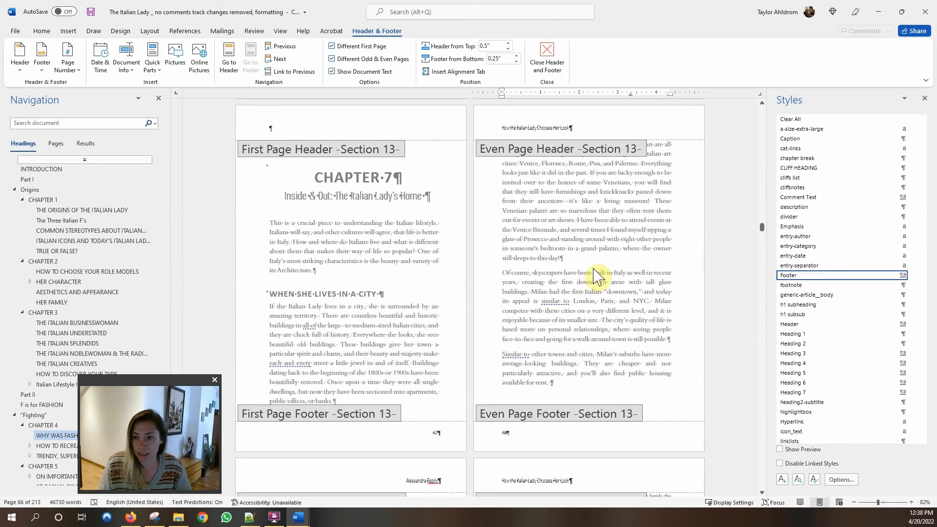
{"action": "double_click", "coordinate": [592, 268]}
Open the print preview and examine the page numbers on the Part IV opening, the Chapter 8 opening and the following spreads.
{"action": "scroll", "coordinate": [557, 274], "scroll_direction": "down", "scroll_amount": 8}
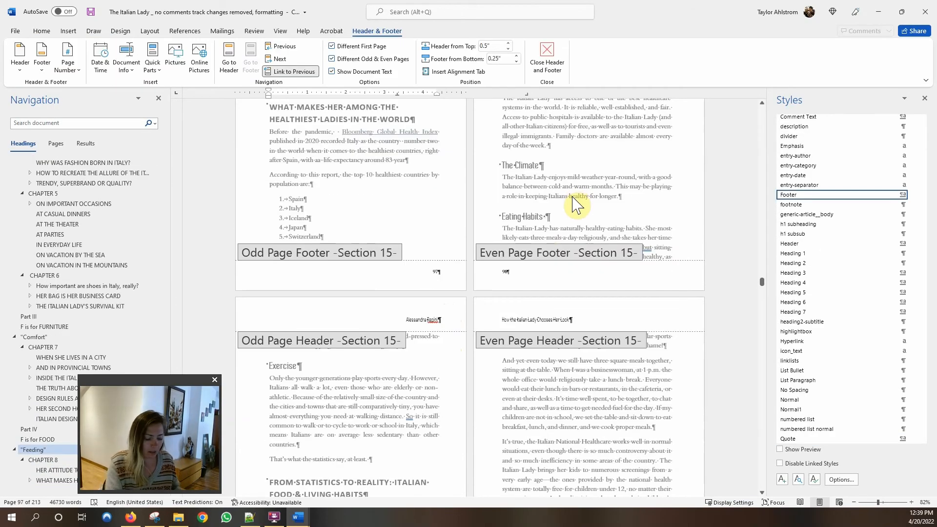
{"action": "key", "text": "ctrl+p"}
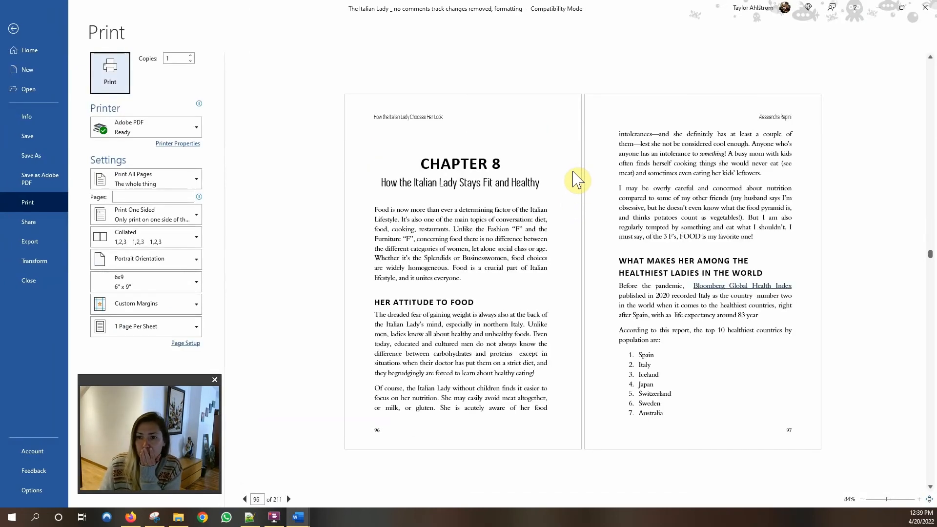
{"action": "scroll", "coordinate": [577, 180], "scroll_direction": "up", "scroll_amount": 1}
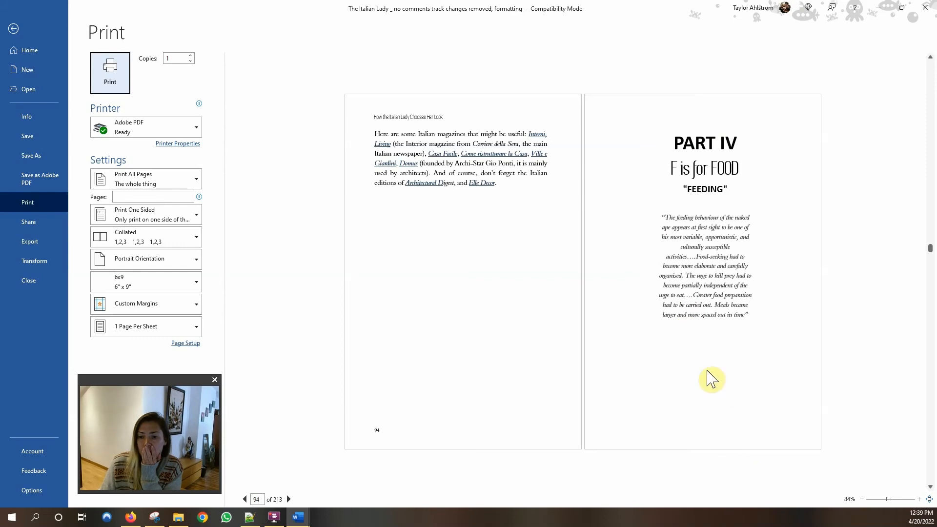
{"action": "scroll", "coordinate": [712, 380], "scroll_direction": "down", "scroll_amount": 1}
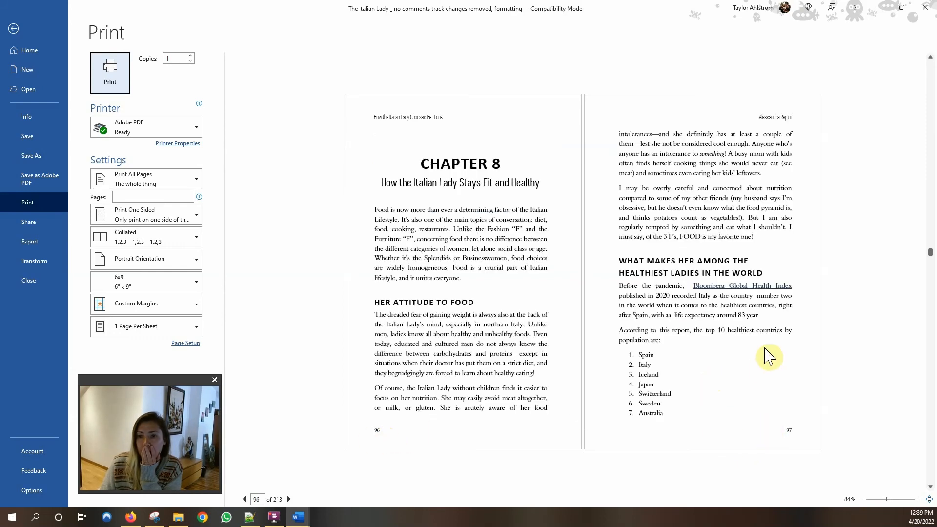
{"action": "scroll", "coordinate": [770, 358], "scroll_direction": "down", "scroll_amount": 1}
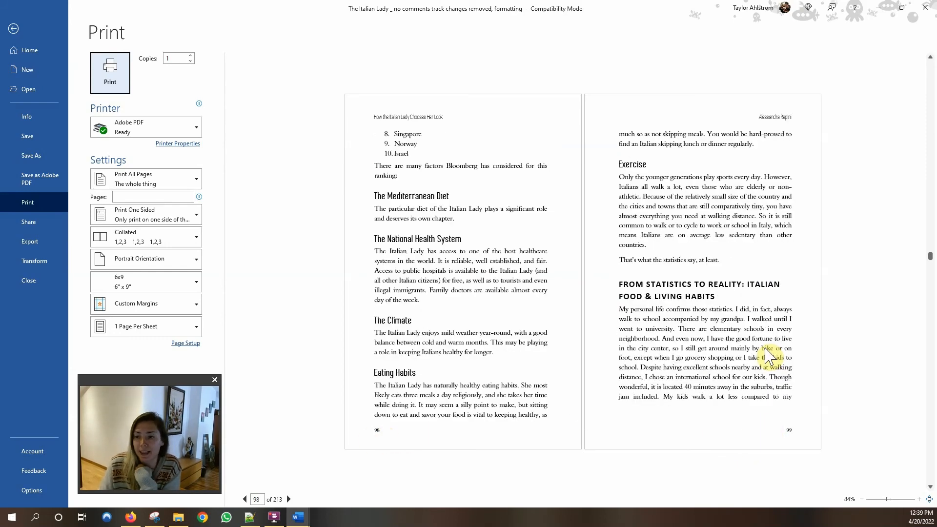
{"action": "scroll", "coordinate": [769, 358], "scroll_direction": "down", "scroll_amount": 2}
{"action": "scroll", "coordinate": [770, 358], "scroll_direction": "down", "scroll_amount": 2}
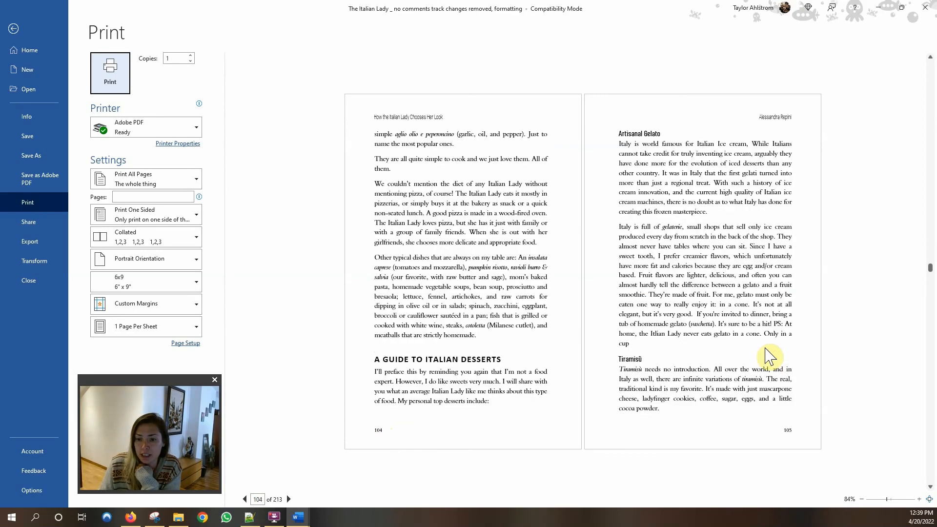
{"action": "scroll", "coordinate": [769, 357], "scroll_direction": "down", "scroll_amount": 1}
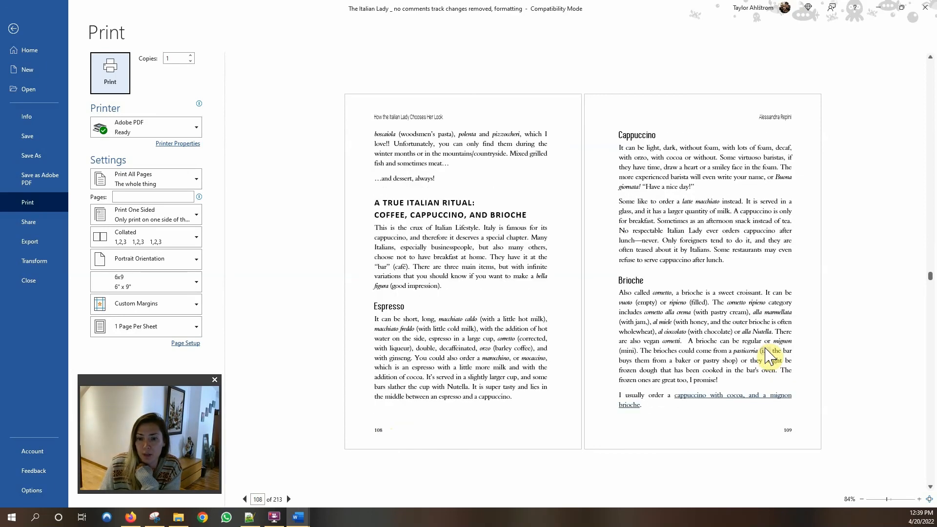
{"action": "scroll", "coordinate": [770, 357], "scroll_direction": "down", "scroll_amount": 1}
{"action": "scroll", "coordinate": [770, 358], "scroll_direction": "down", "scroll_amount": 2}
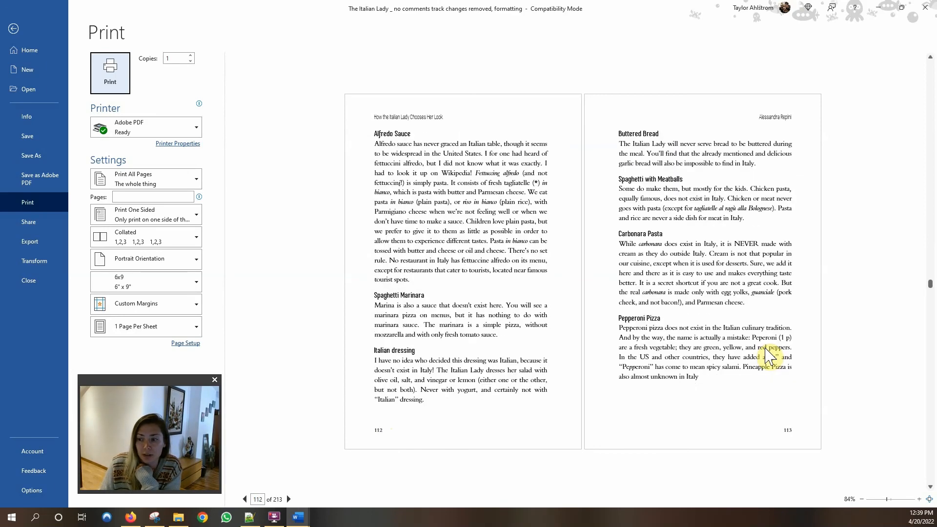
{"action": "scroll", "coordinate": [767, 349], "scroll_direction": "up", "scroll_amount": 9}
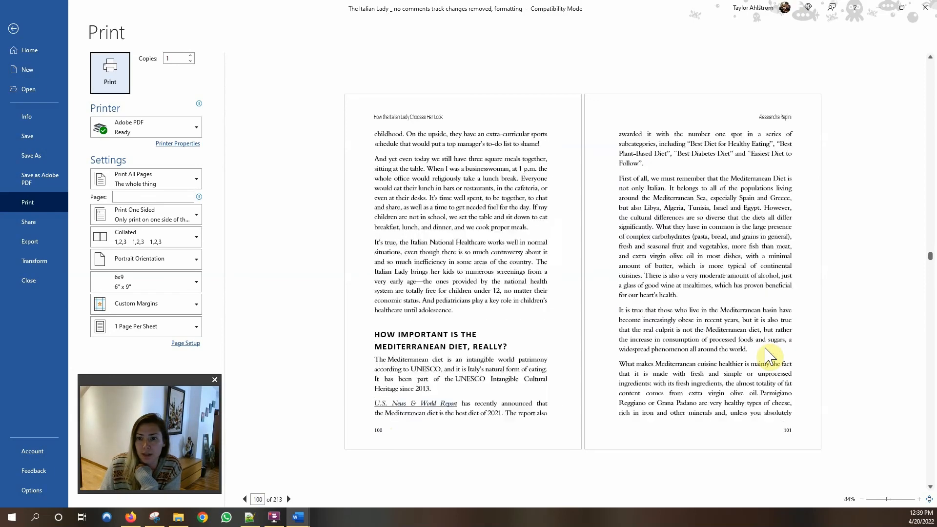
{"action": "scroll", "coordinate": [769, 358], "scroll_direction": "up", "scroll_amount": 1}
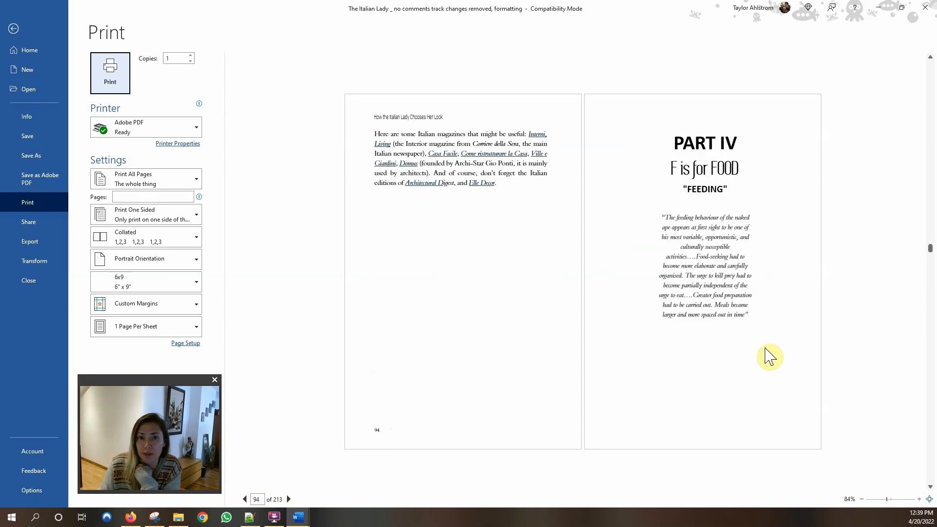